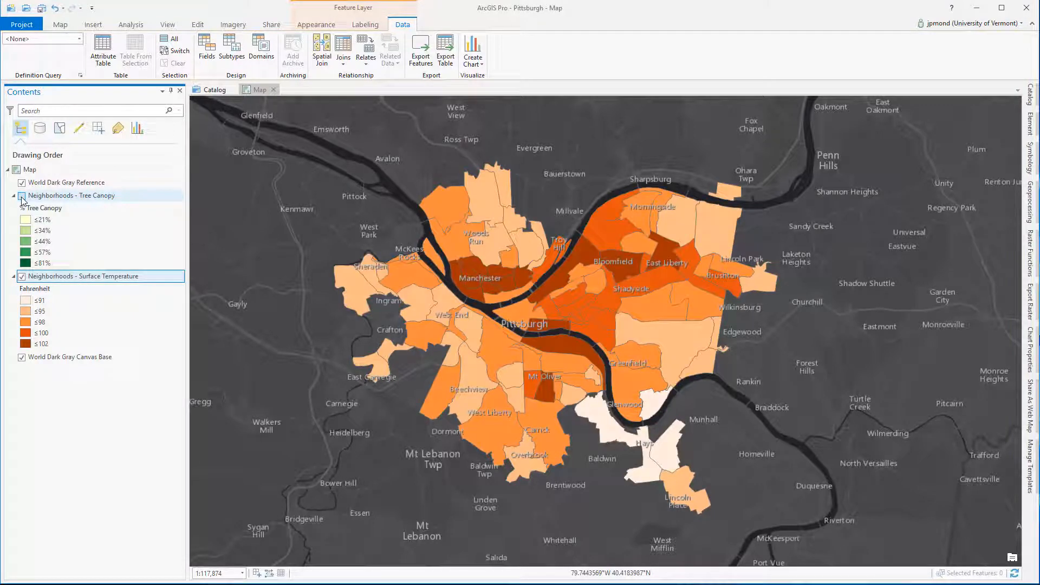
- Turn on the Neighborhoods - Tree Canopy layer and check the names and legend headings of both neighborhood layers
click(22, 196)
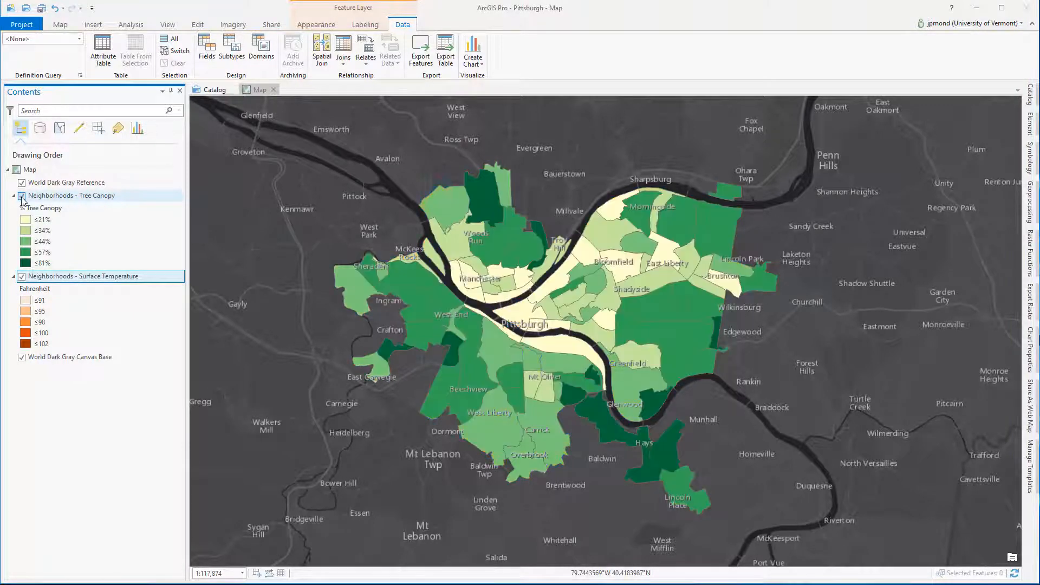
click(58, 197)
click(51, 208)
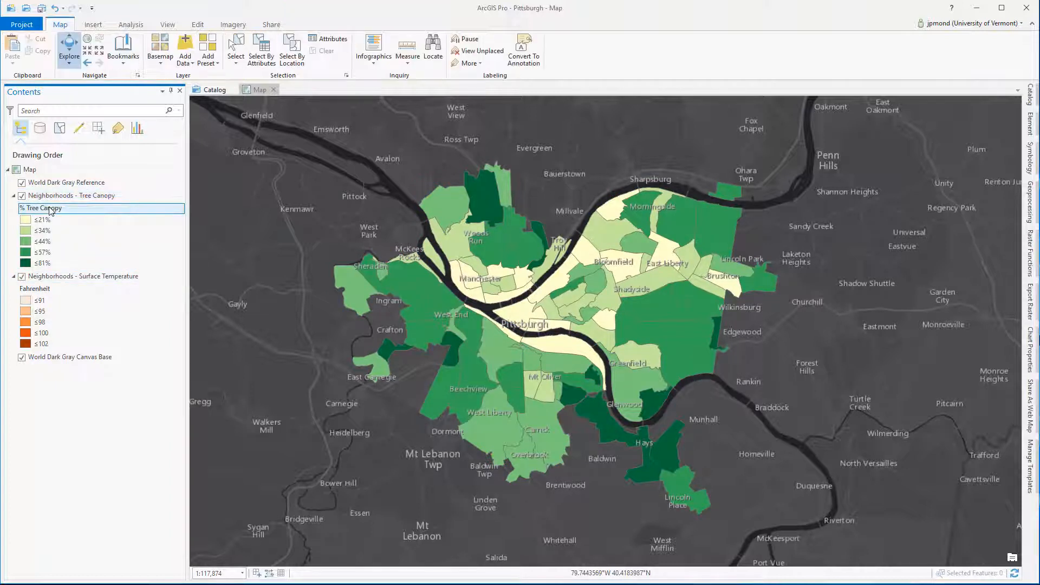
click(65, 277)
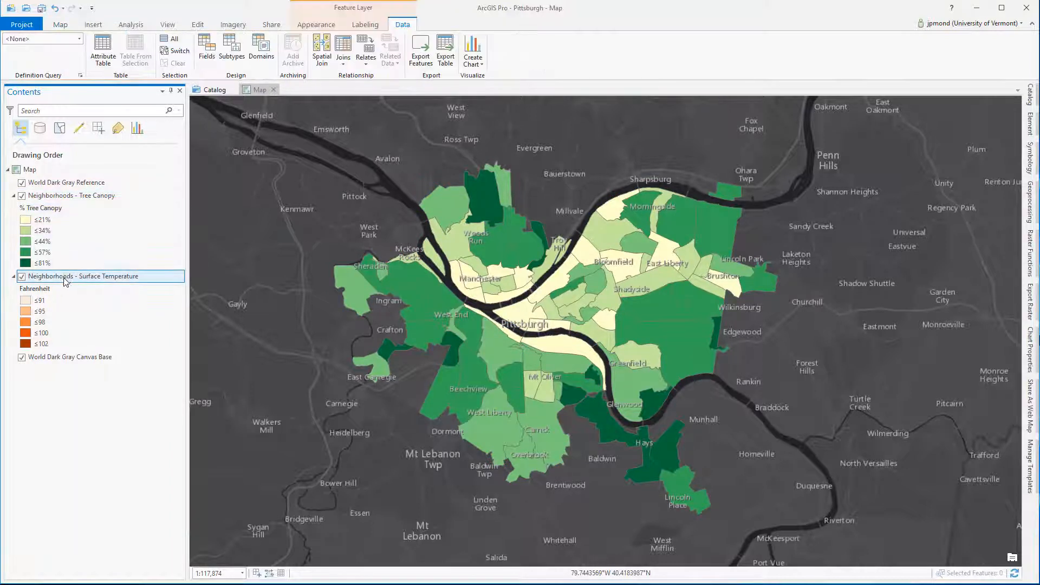
click(49, 291)
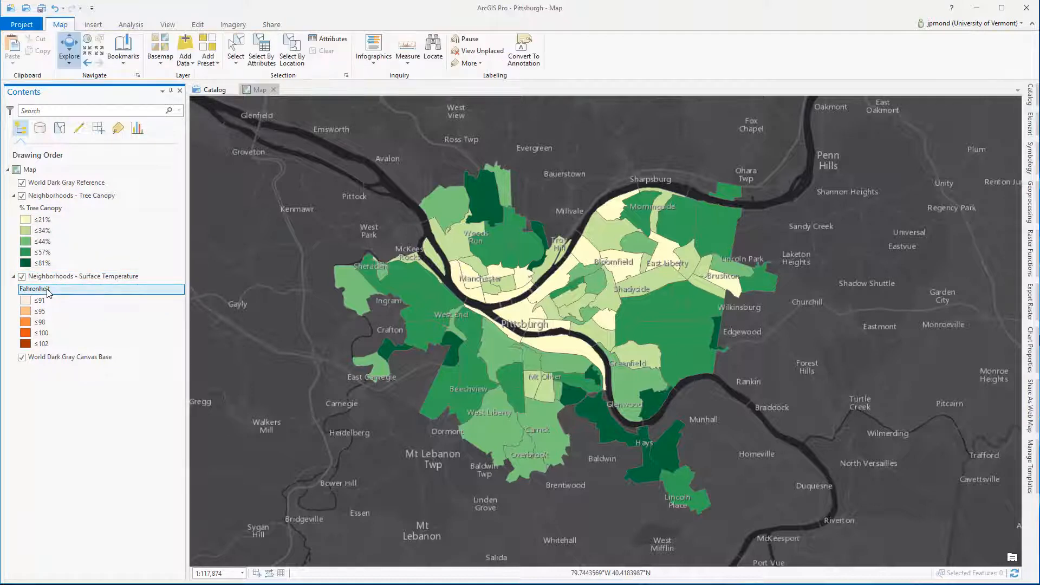
click(72, 198)
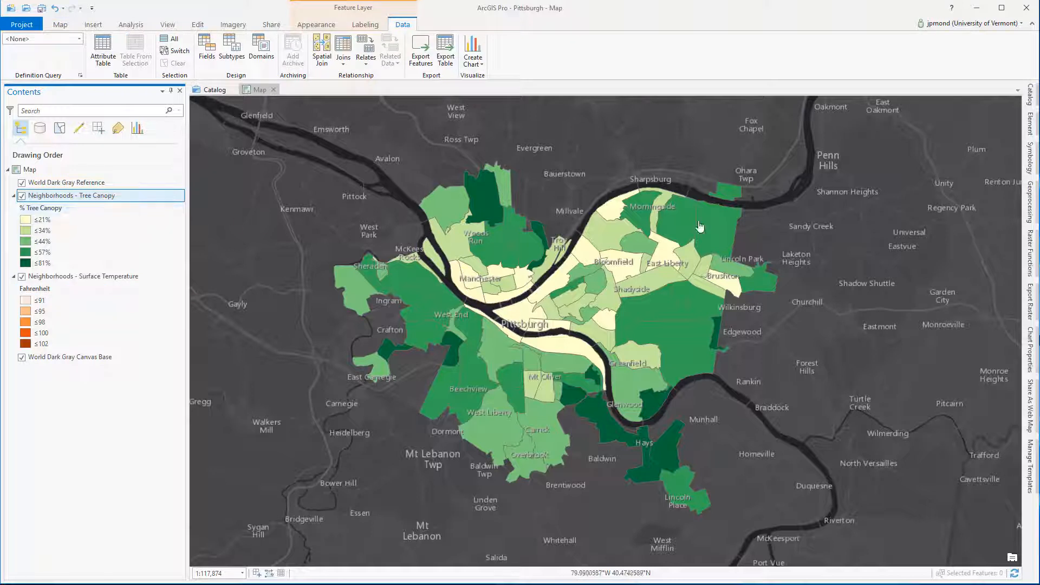
- Review the Neighborhoods - Tree Canopy layer's symbology, including its color scheme and the labels of its classes
click(1031, 158)
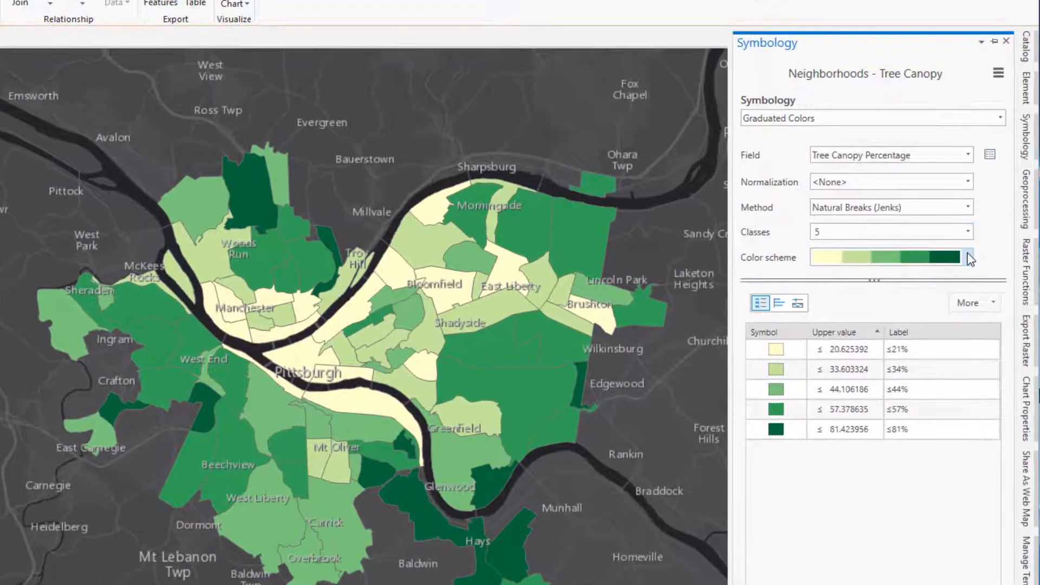
click(988, 244)
click(969, 257)
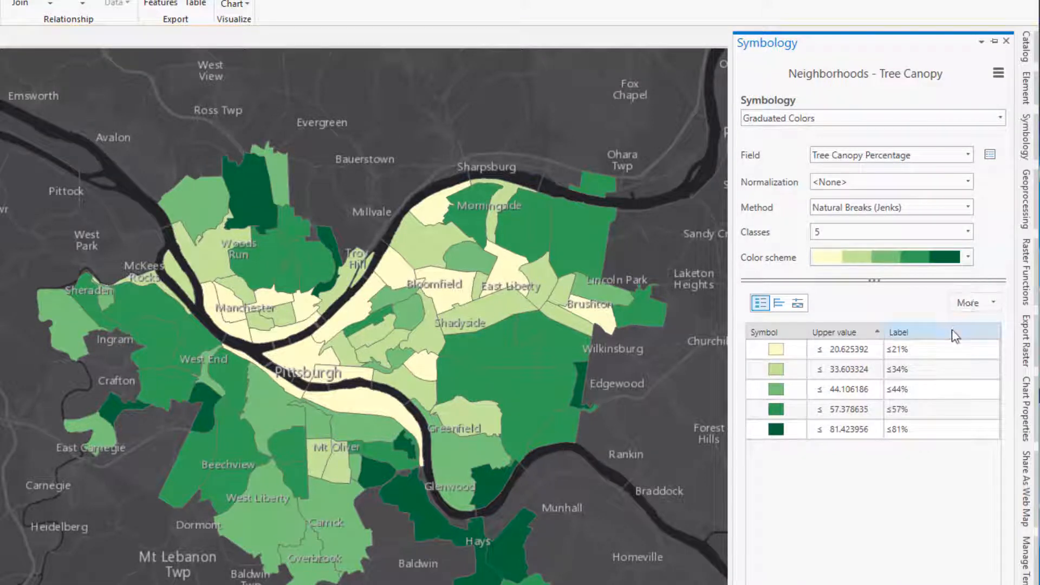
click(943, 370)
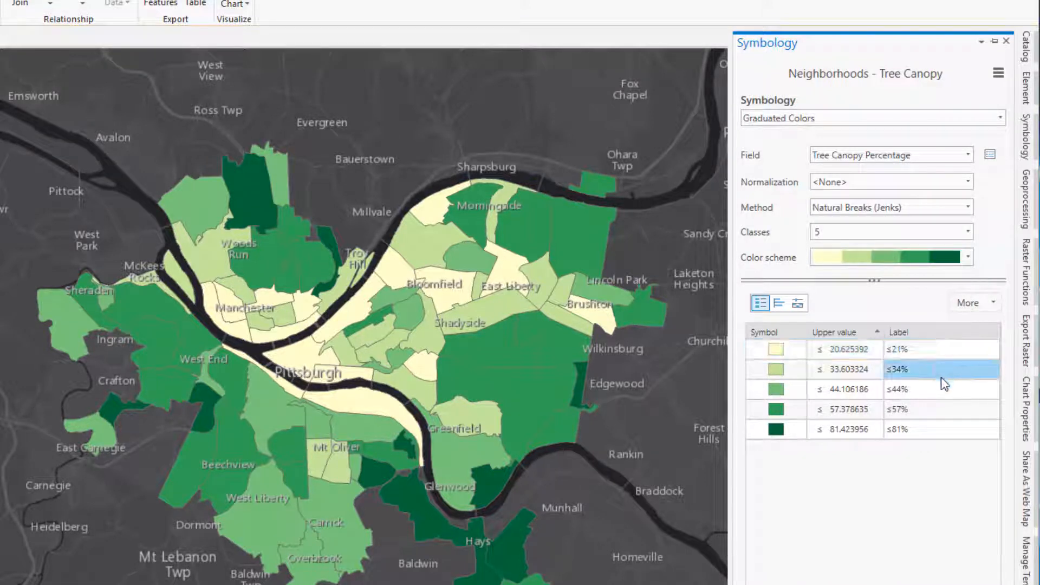
click(940, 386)
click(937, 404)
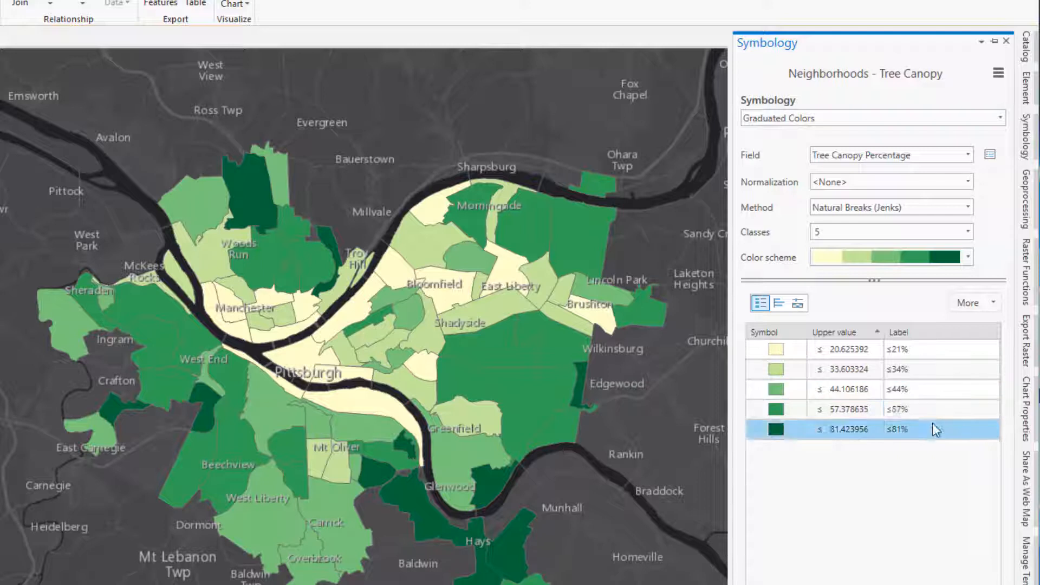
- Check the number format and rounding of the Tree Canopy layer's class labels in the advanced symbology options
click(998, 72)
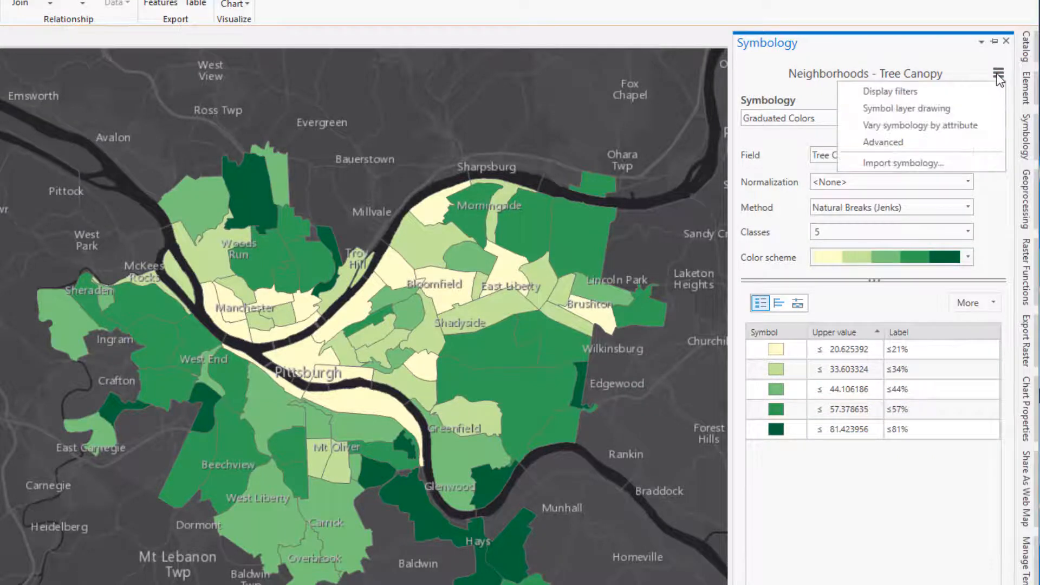
click(911, 142)
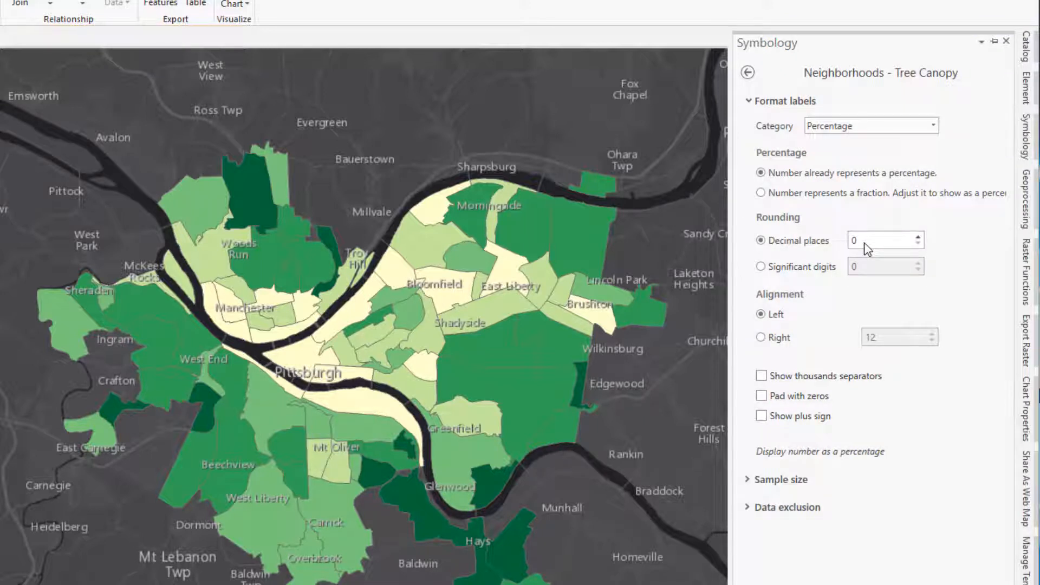
click(749, 73)
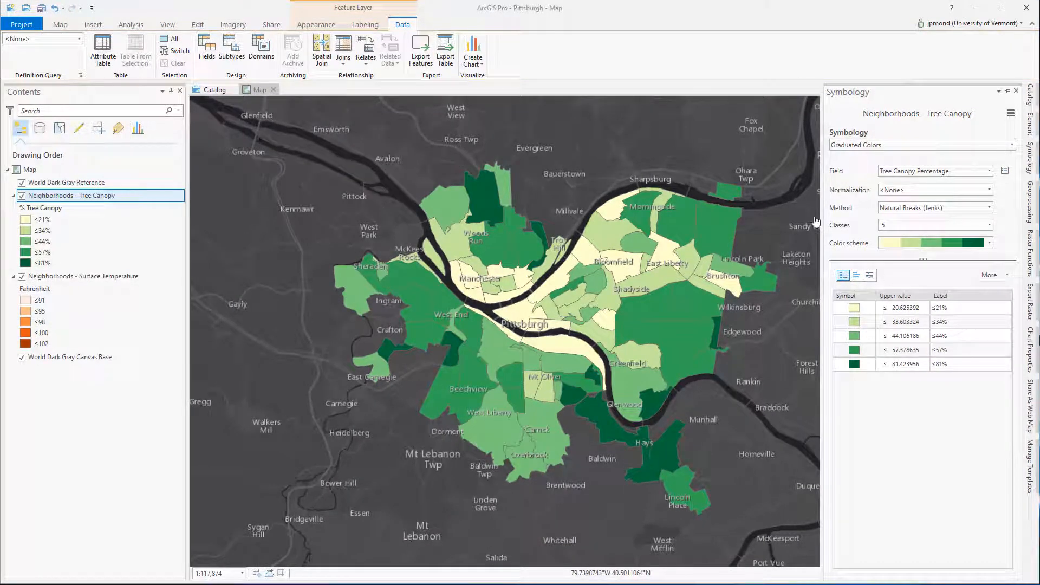
- Inspect the pop-up of the large neighborhood north of Greenfield and examine the Tree Canopy layer's attribute table
click(652, 310)
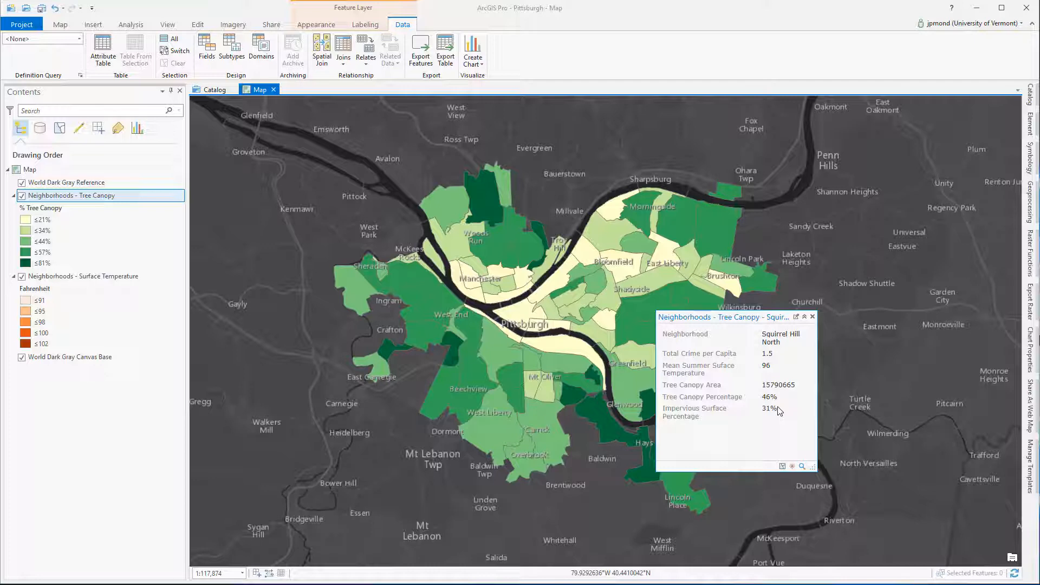
click(109, 199)
right_click(111, 202)
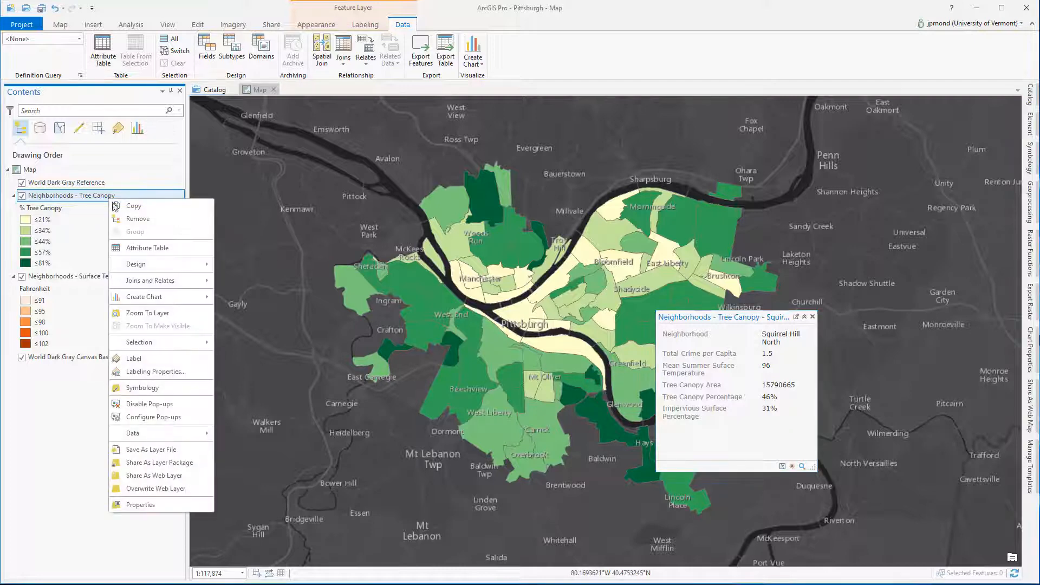
click(133, 247)
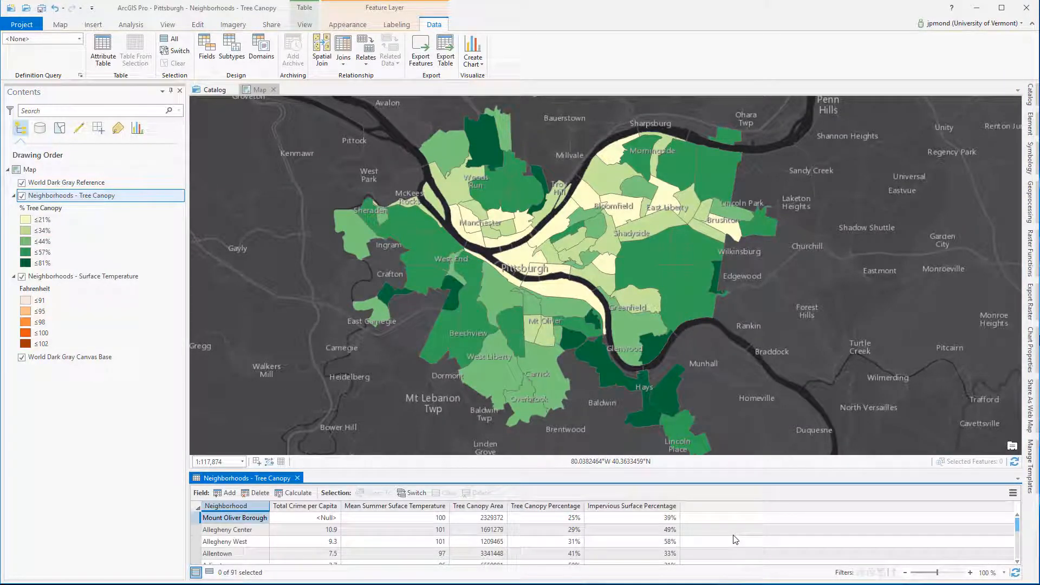
click(297, 478)
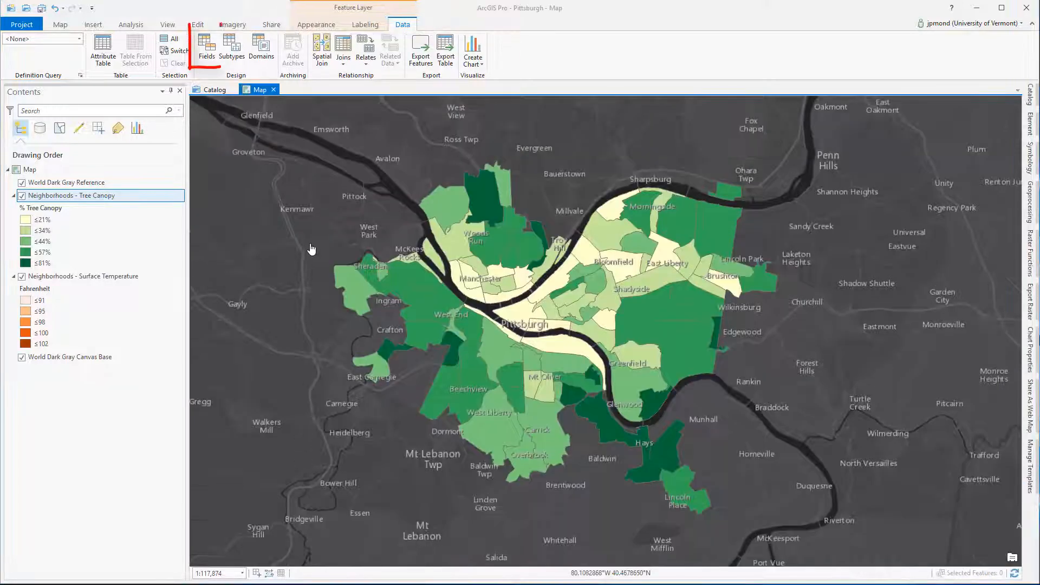
- In the Tree Canopy layer's field settings, try the visibility toggles for HOOD and Total Crime per Capita and open the HOOD alias for editing
click(208, 54)
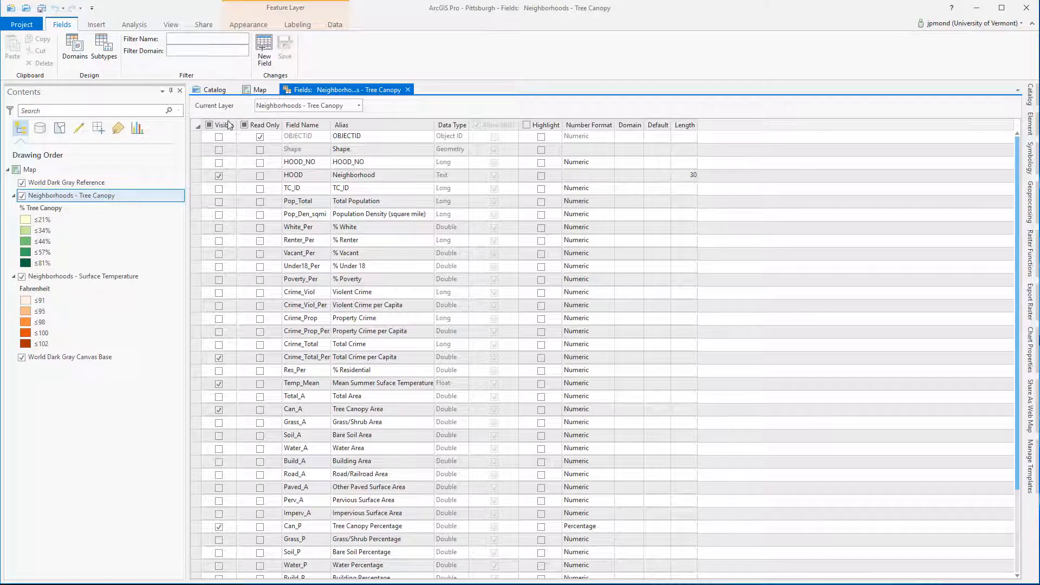
click(218, 175)
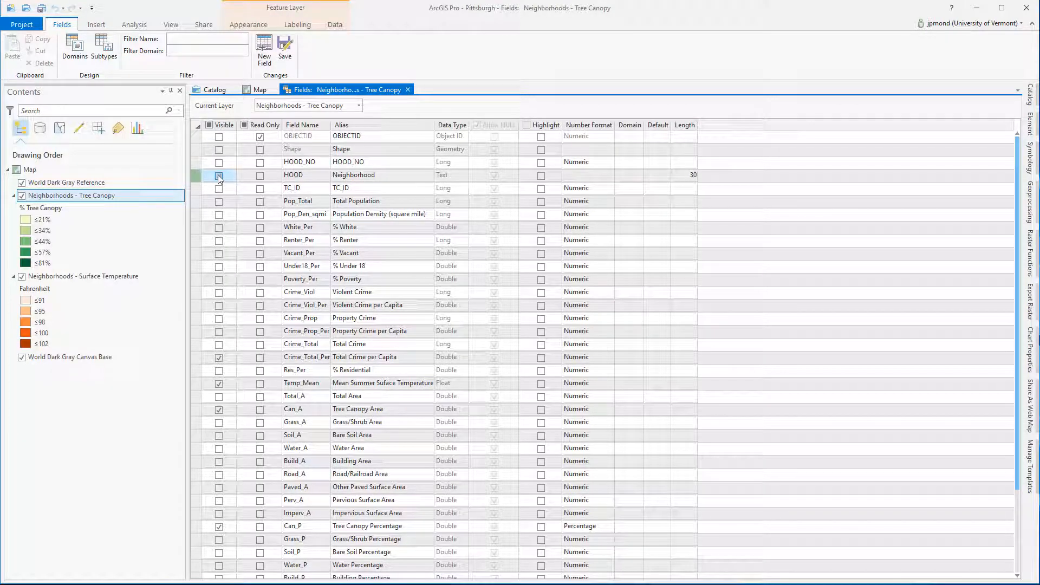
click(219, 358)
click(381, 179)
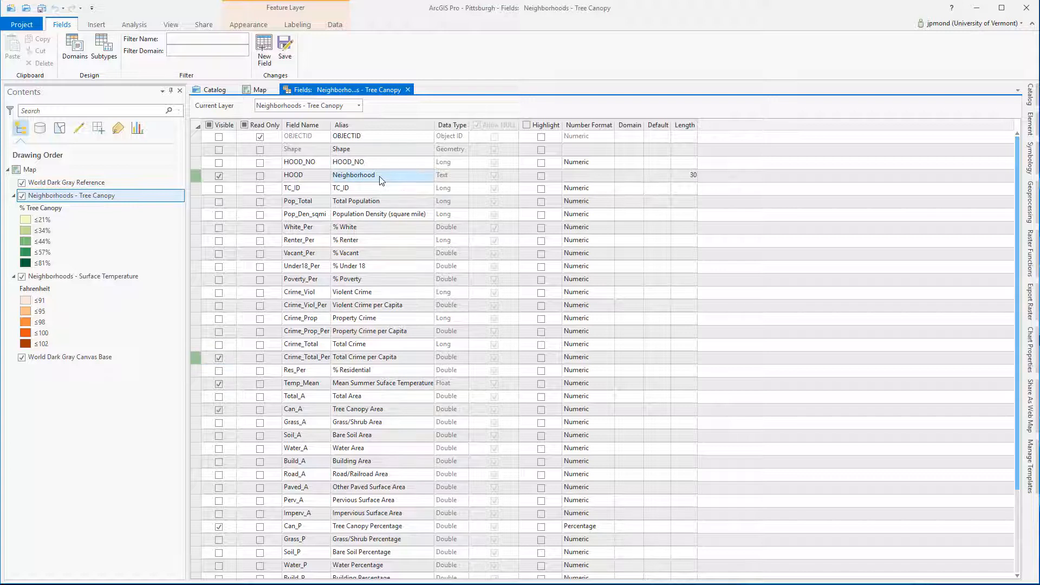
click(381, 177)
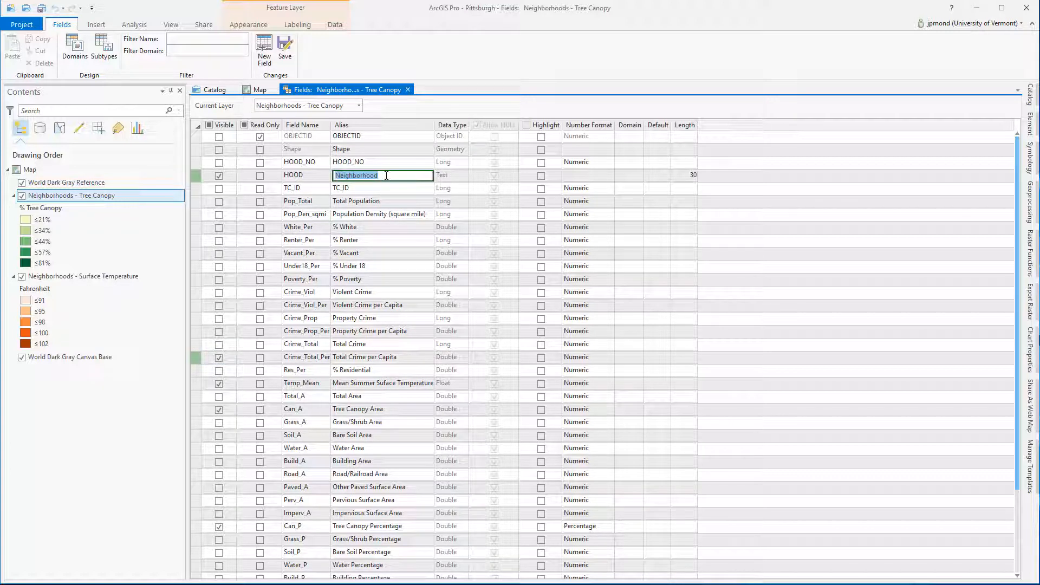
click(386, 175)
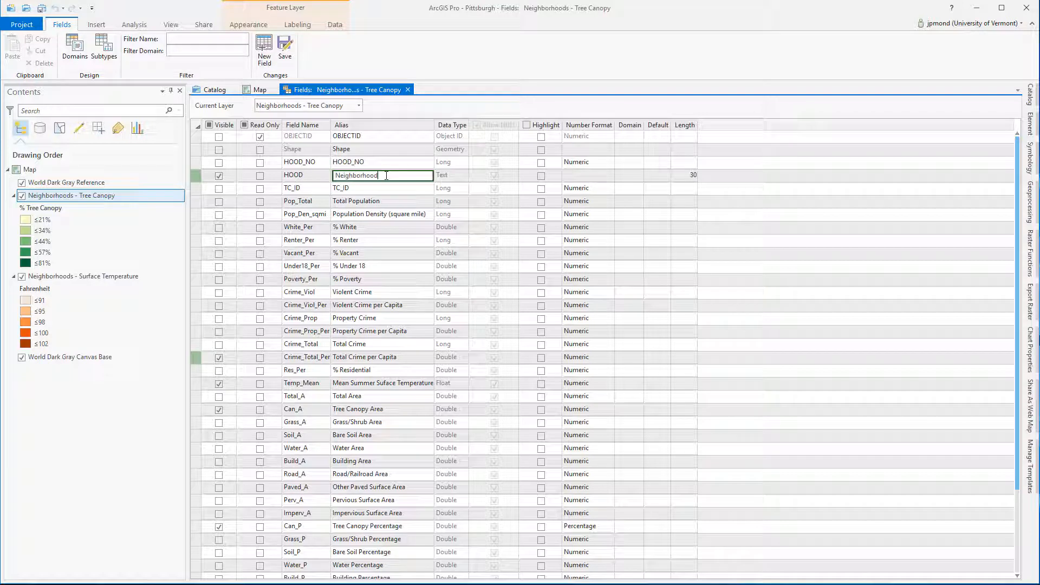
- Save the field settings of the Tree Canopy layer, close them and save the project
click(285, 50)
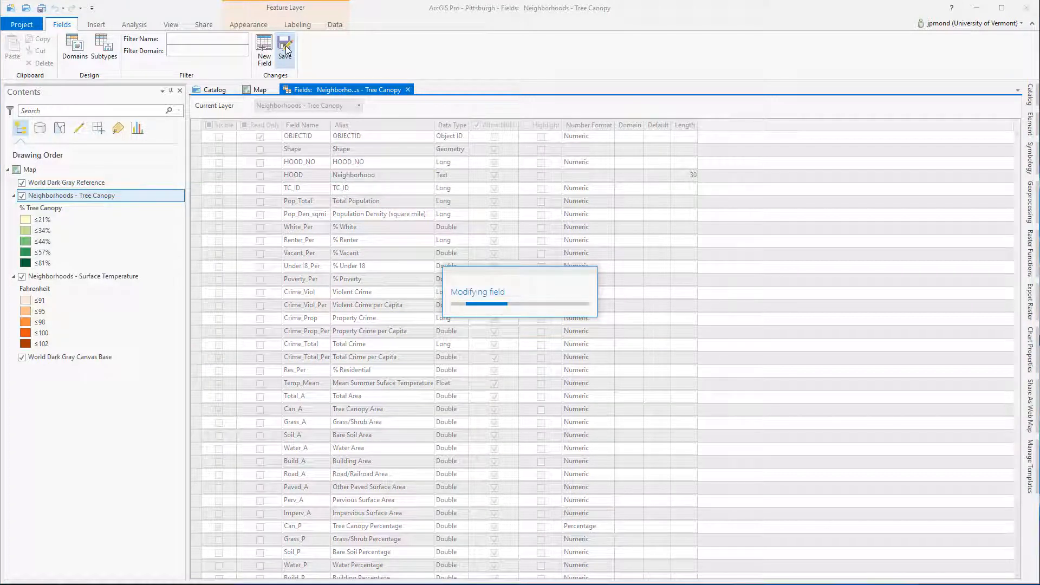
click(408, 89)
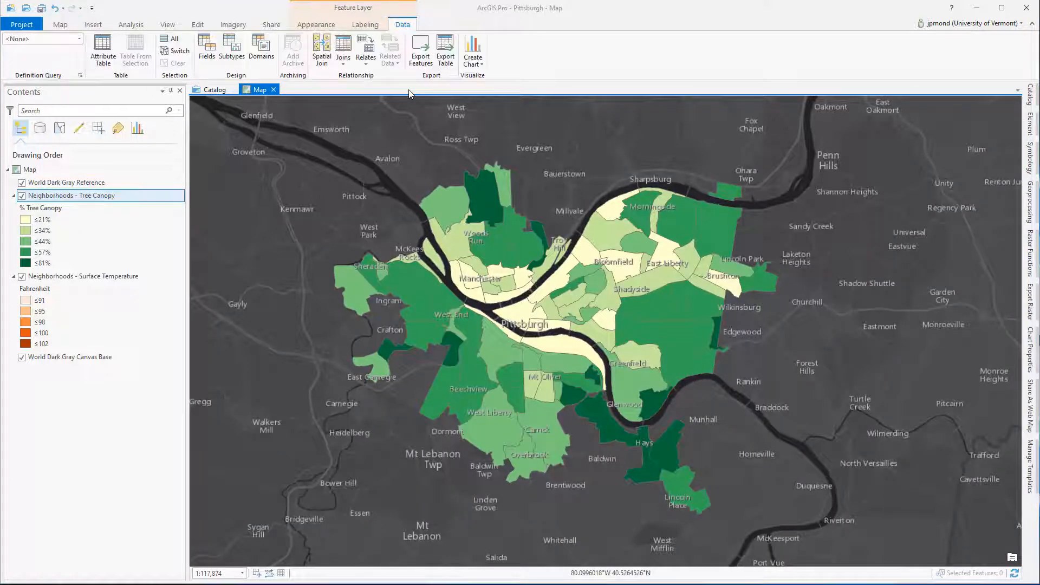
click(41, 9)
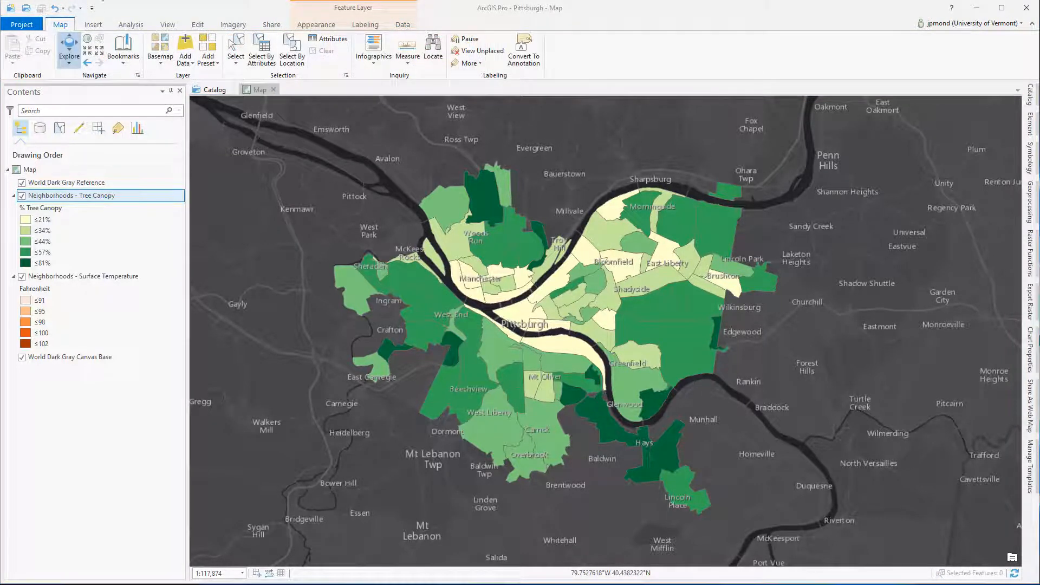
- Start sharing the map as a web map and end the item summary with a period
click(270, 29)
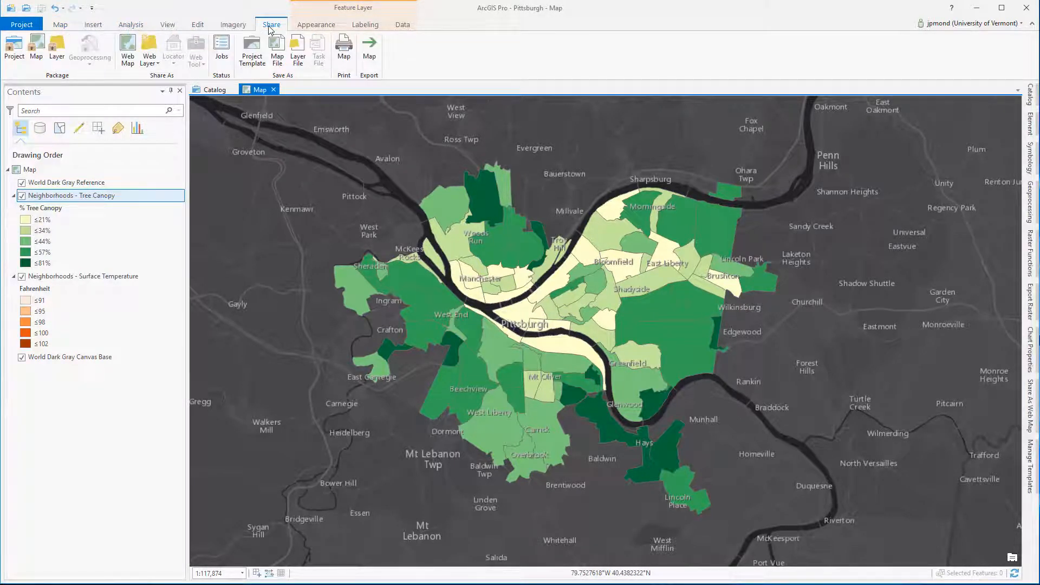
click(127, 48)
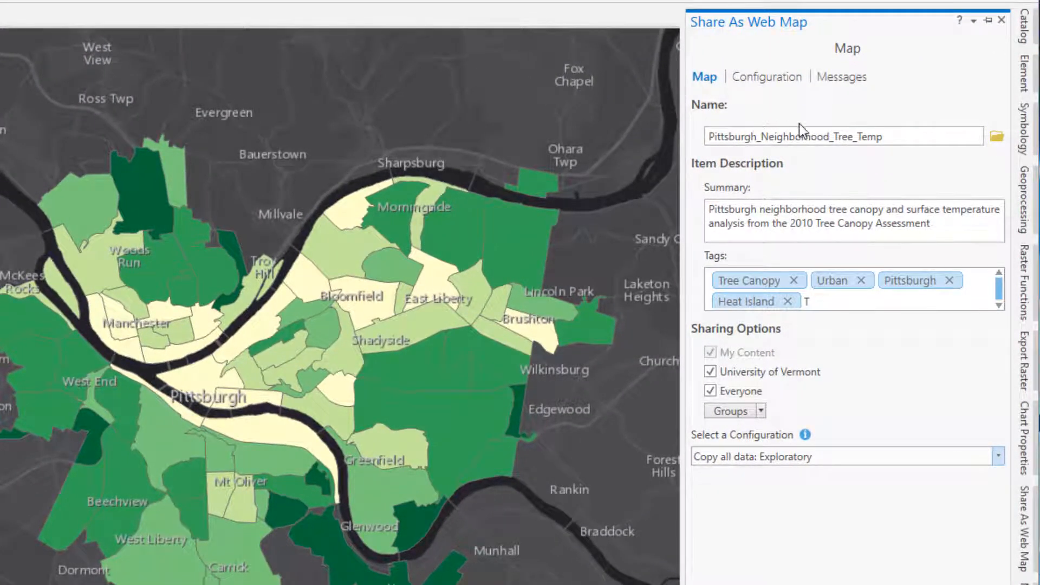
click(906, 136)
click(937, 221)
text(.)
- Replace the unfinished tag entry with the tag Temperature
click(861, 298)
key(BackSpace)
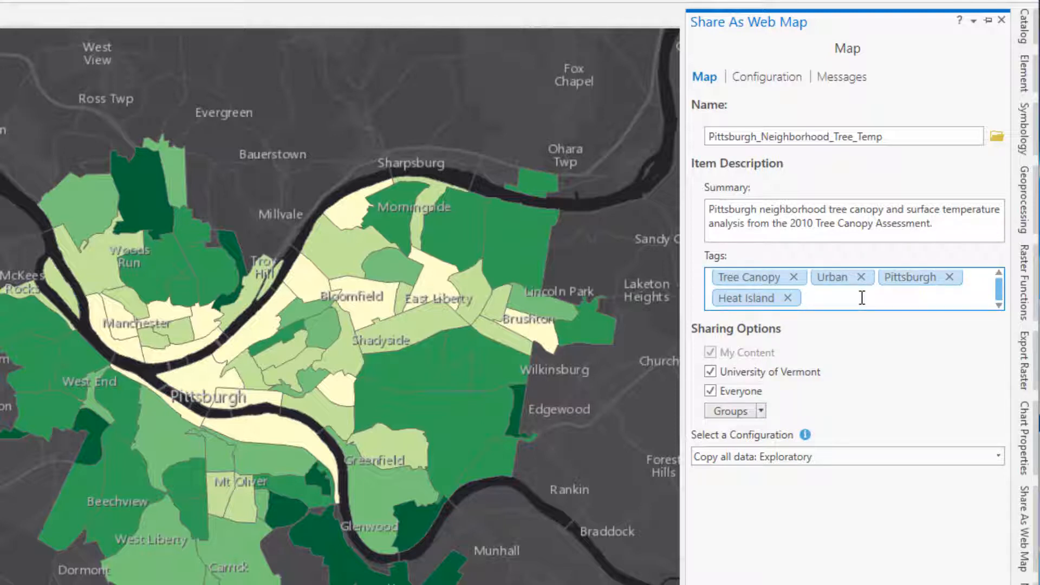
text(Temperature)
key(Return)
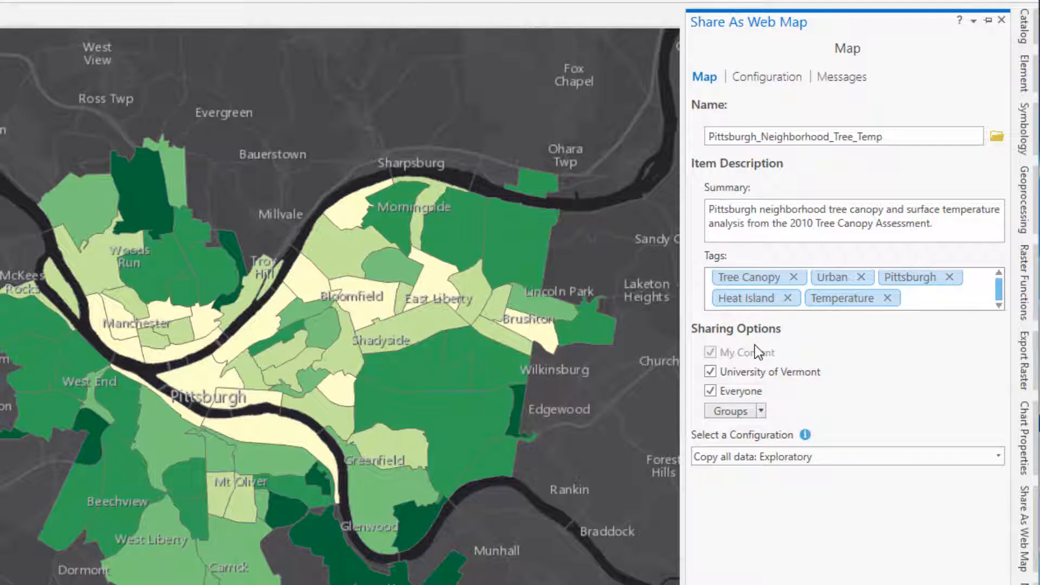
- Set sharing for University of Vermont, Everyone and the desired groups, using the Copy all data: Exploratory configuration
click(711, 372)
click(711, 391)
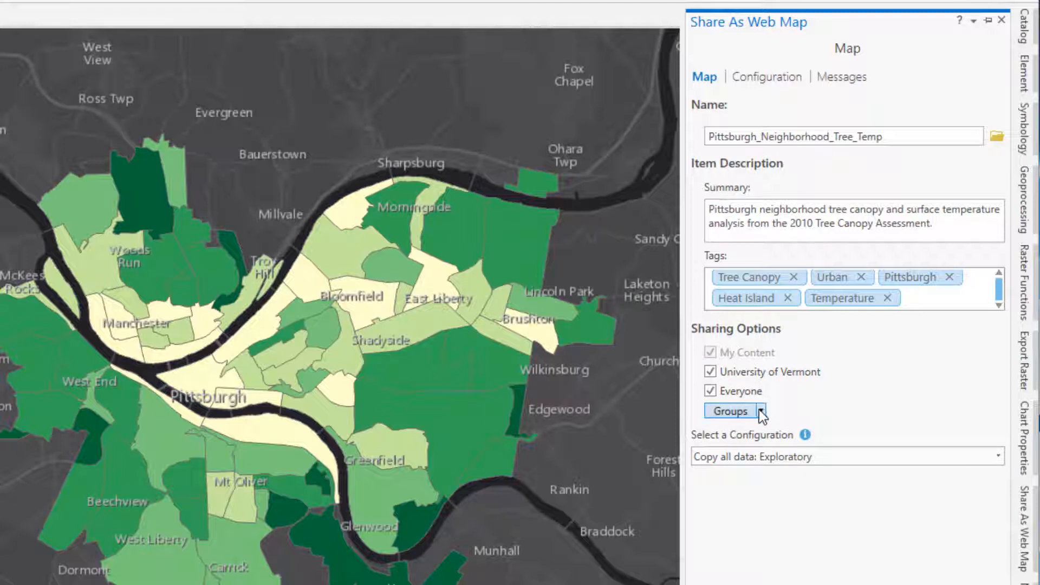
click(761, 412)
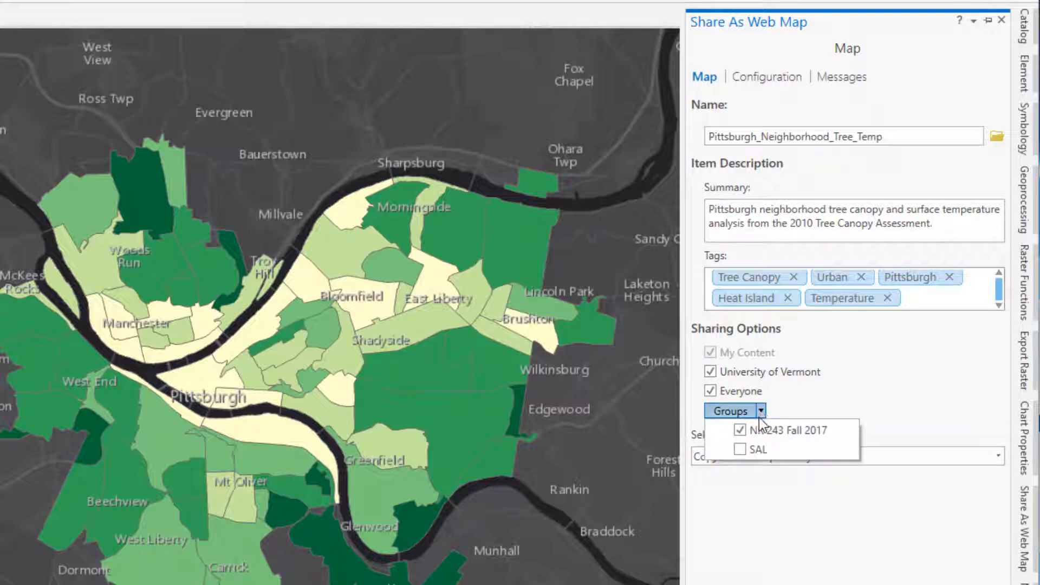
click(741, 449)
click(762, 411)
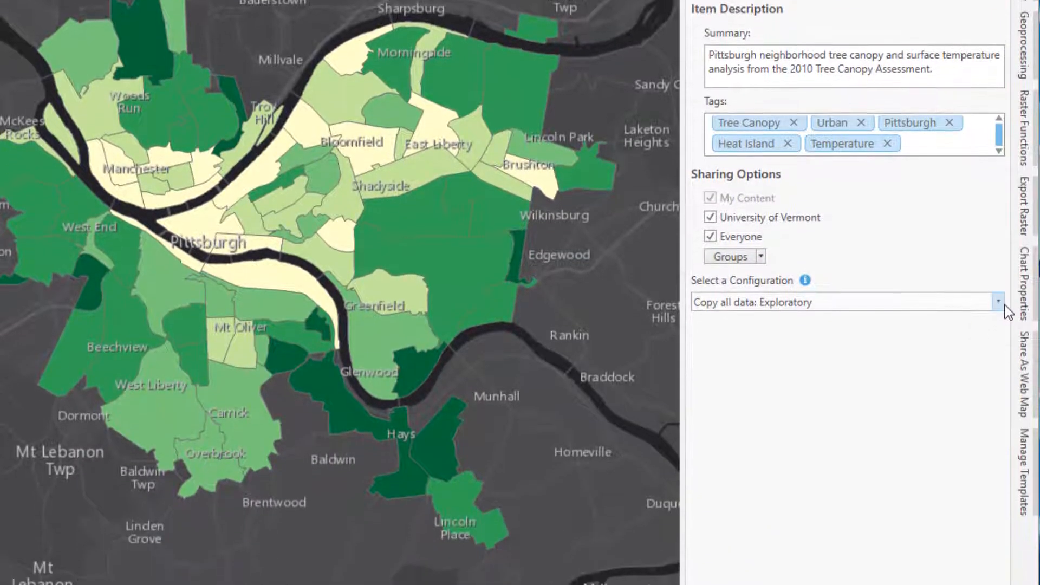
click(998, 451)
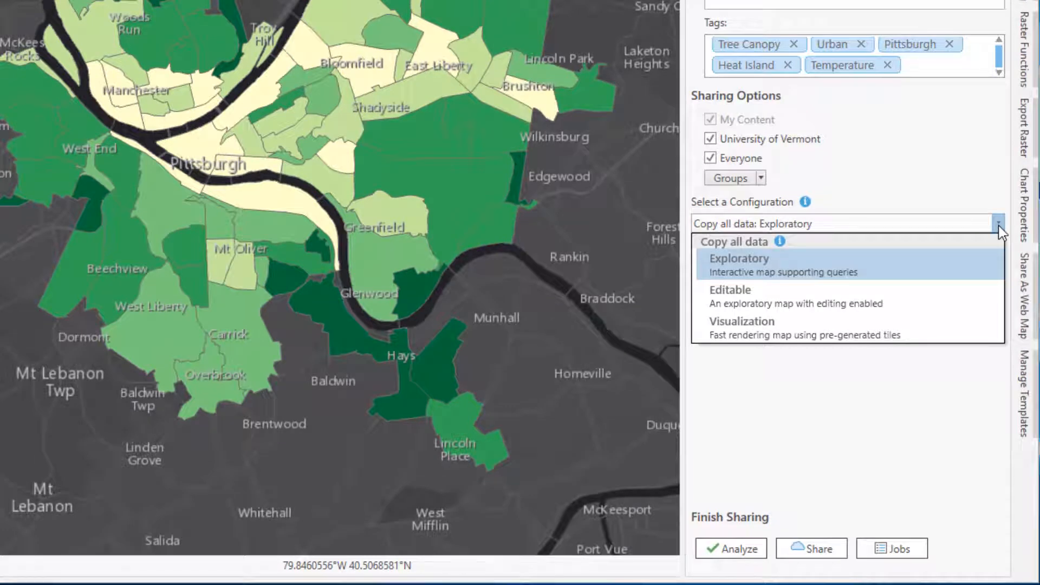
click(1000, 225)
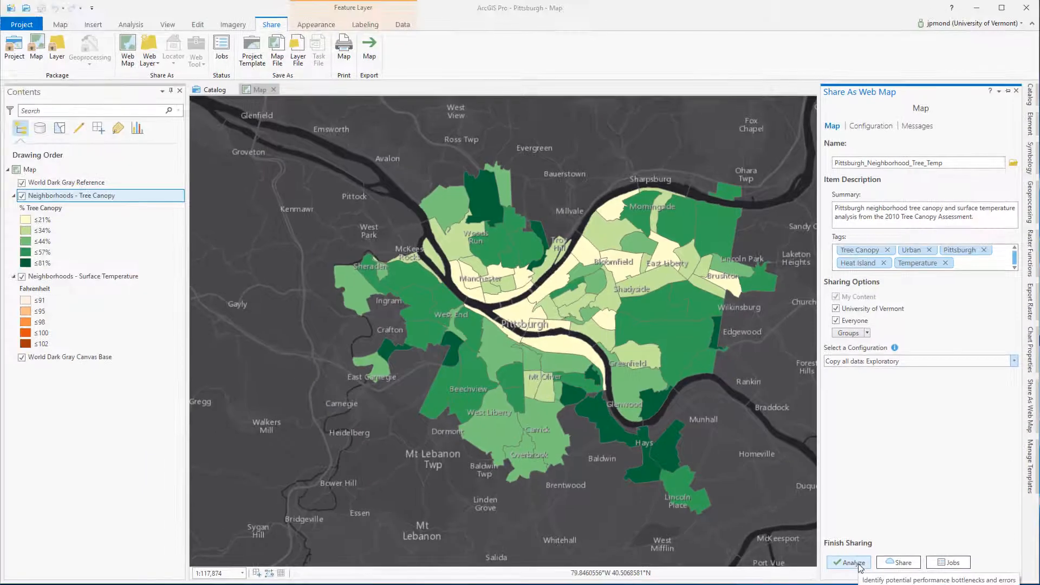
- Analyze the web map for errors and review the content listed in its sharing configuration
click(859, 566)
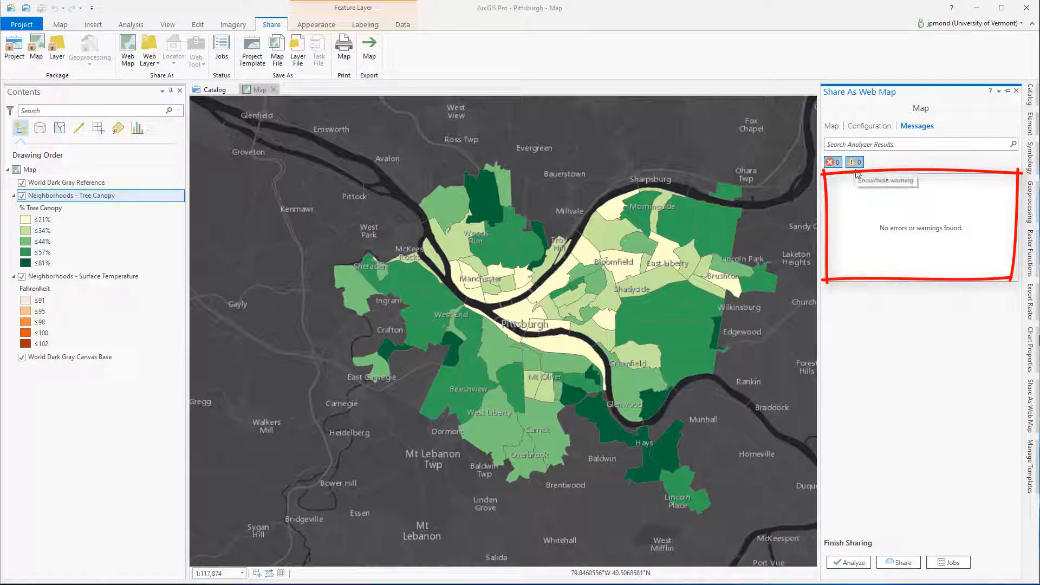
click(872, 126)
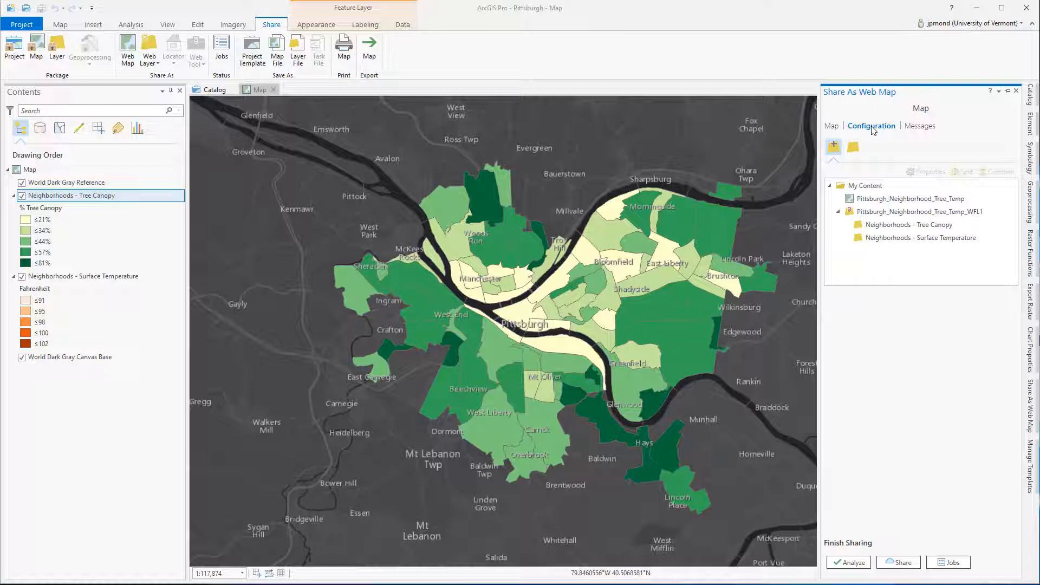
- Check the analyzer messages for the web map and share it to ArcGIS Online
click(912, 128)
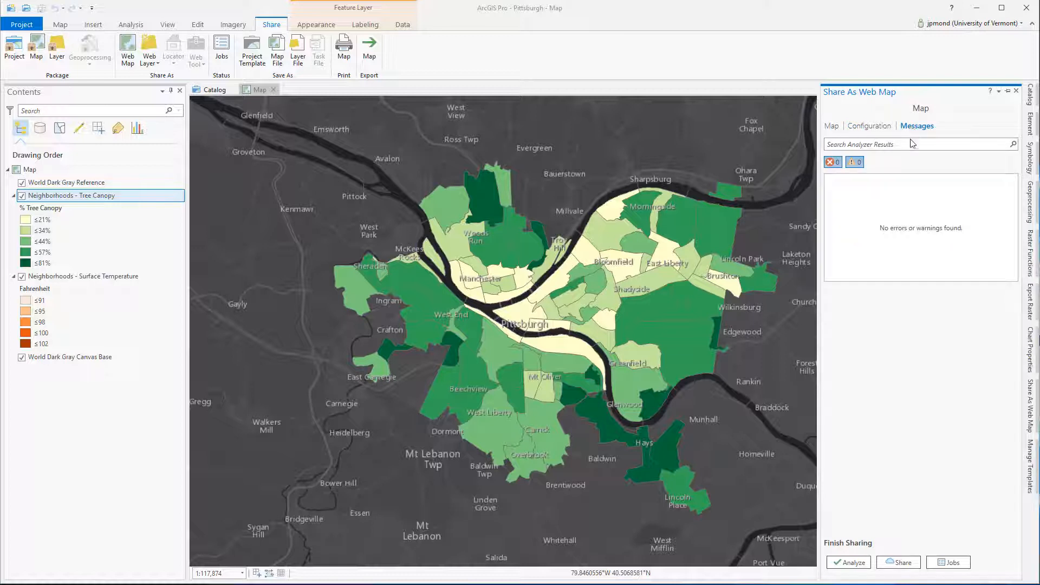
click(900, 563)
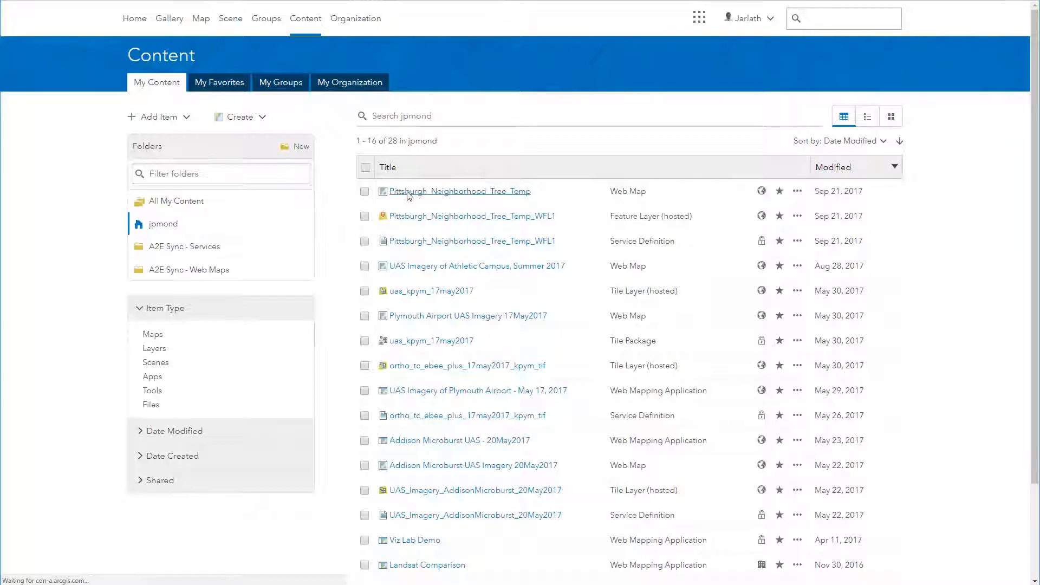
- Open the Pittsburgh_Neighborhood_Tree_Temp web map in ArcGIS Online and toggle the Tree Canopy and Surface Temperature layers to check them
click(408, 192)
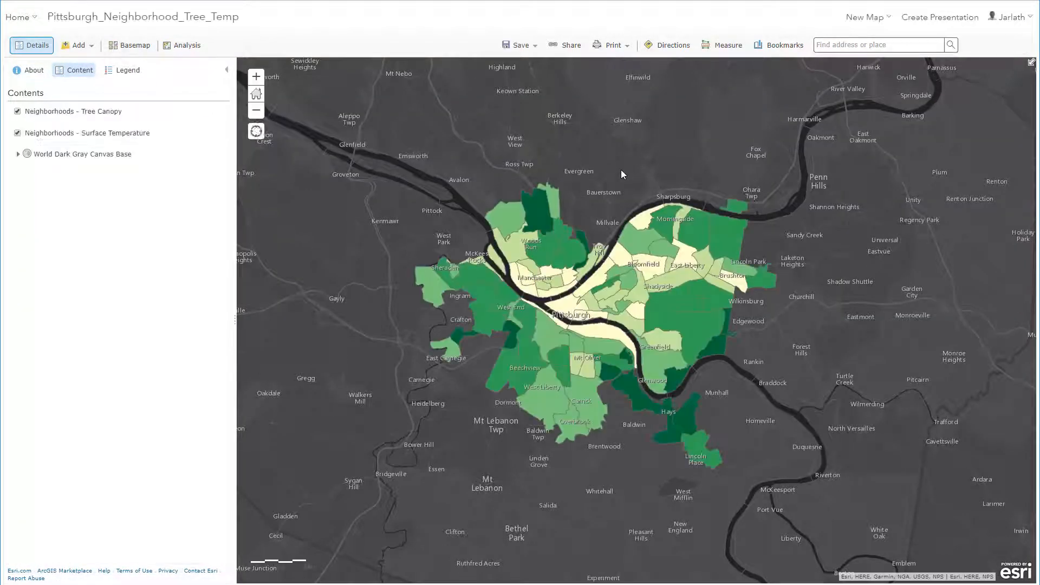
click(17, 111)
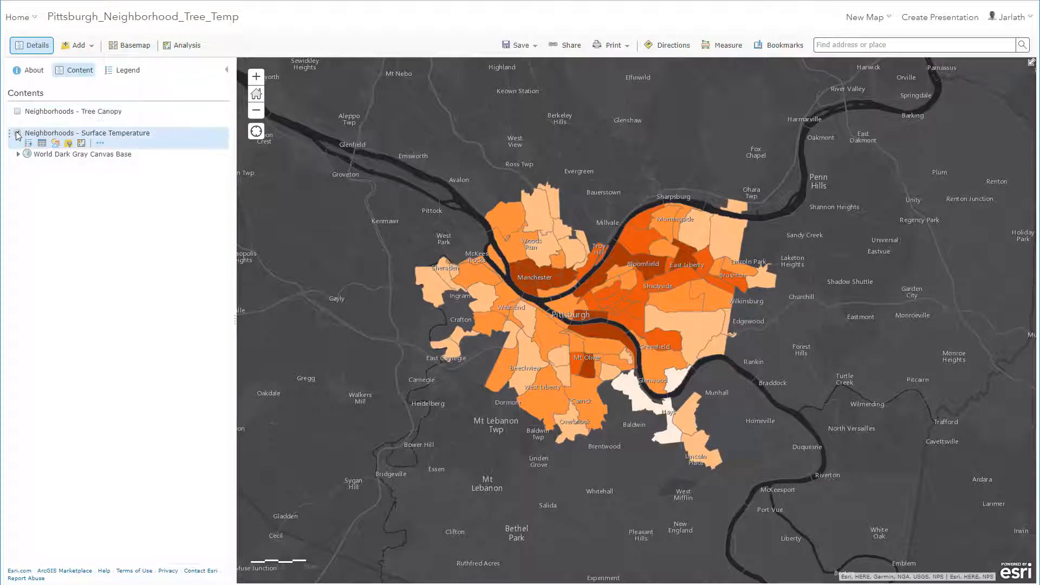
click(18, 133)
click(17, 134)
click(18, 112)
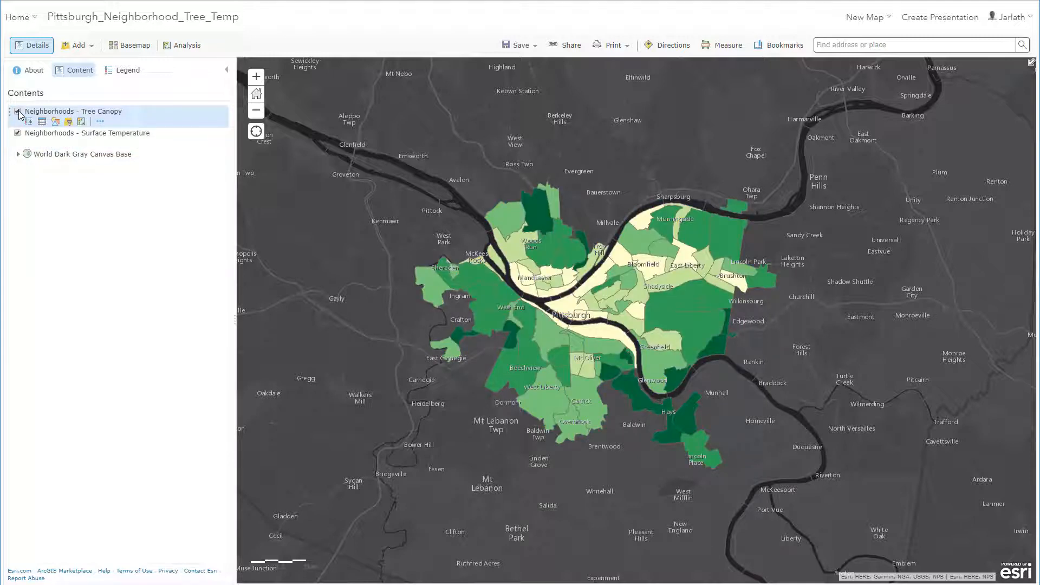
- Create a 2D Web AppBuilder app titled "Pittsburgh Tree Canopy & Surface Temperature", tagged Tree Canopy, Urban, Pittsburgh and Heat Island, with a summary of the analysis
click(30, 22)
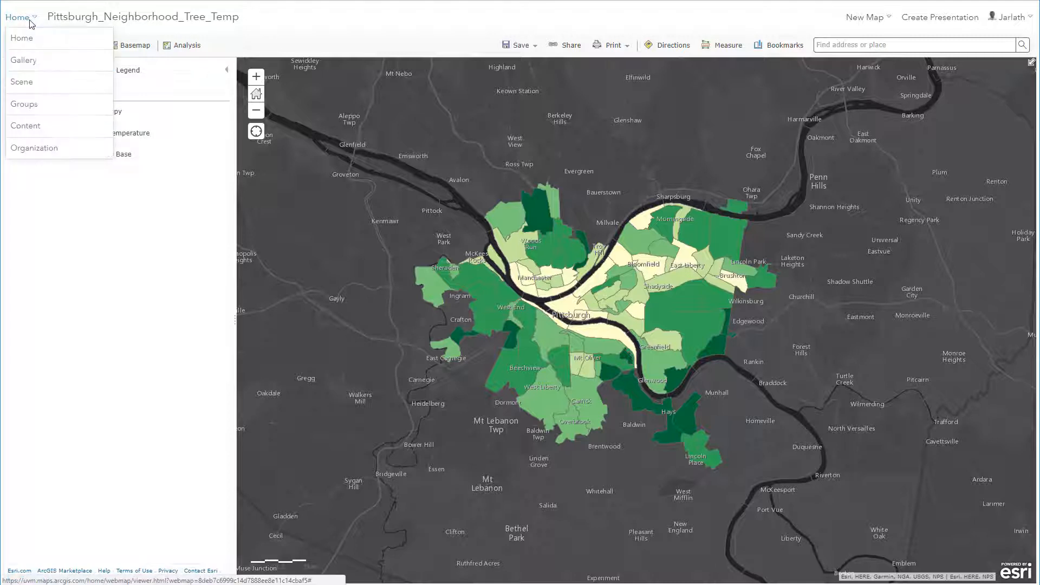
click(33, 127)
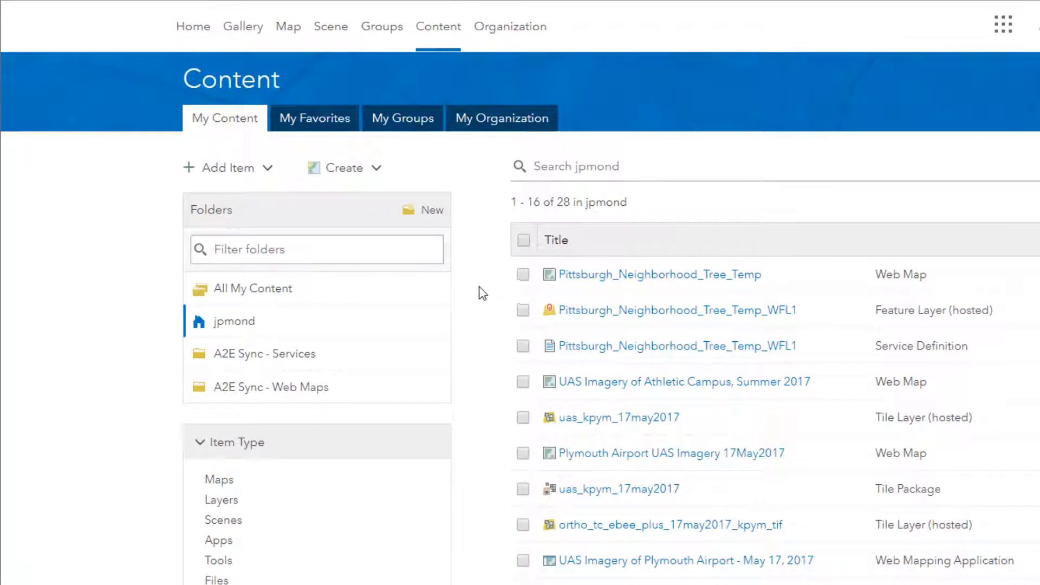
click(377, 169)
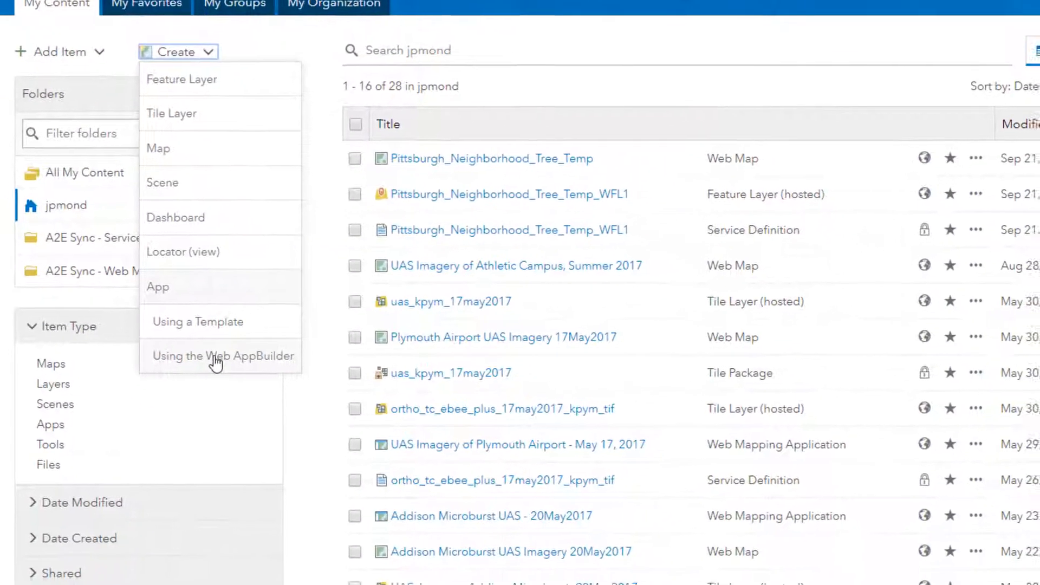
click(384, 473)
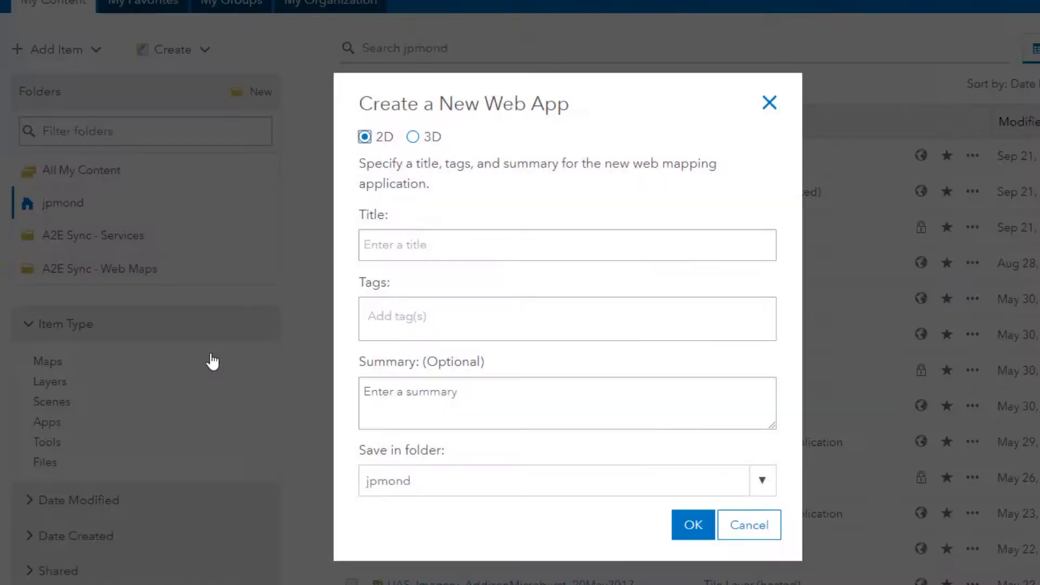
click(392, 246)
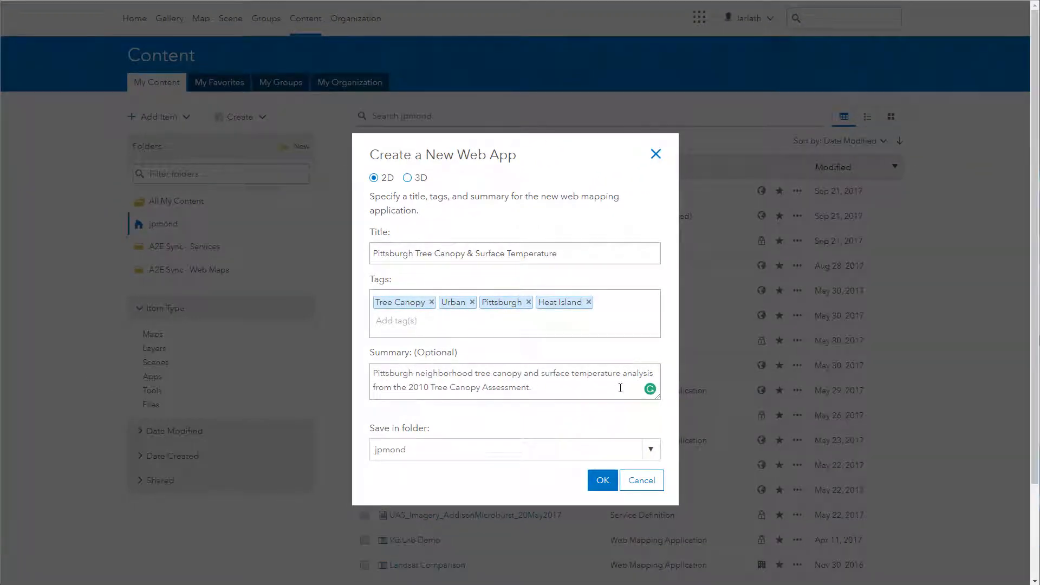
click(603, 482)
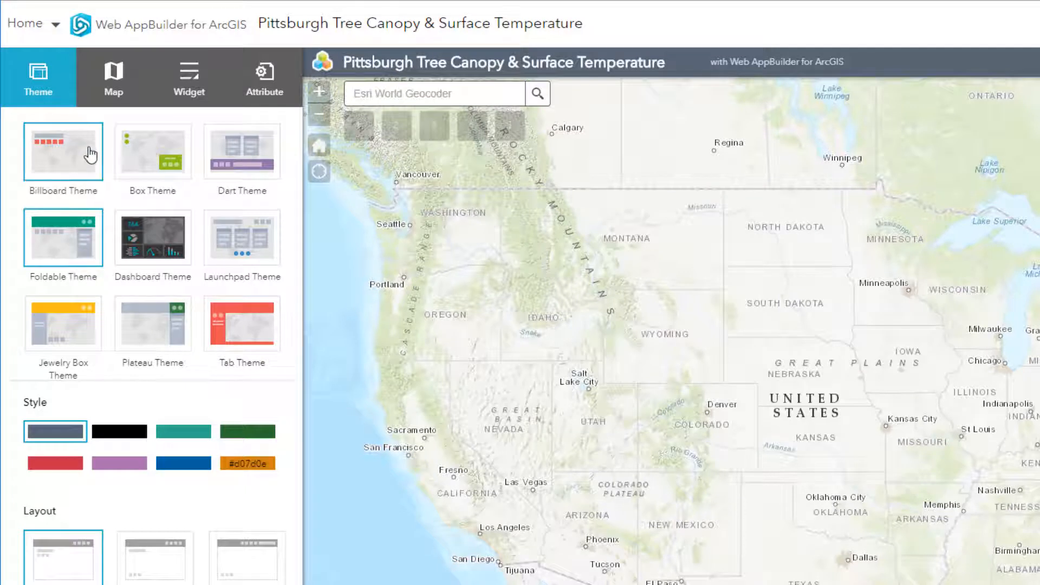
- Apply the dark green style to the app and load Pittsburgh_Neighborhood_Tree_Temp as its web map, saving the app
click(237, 437)
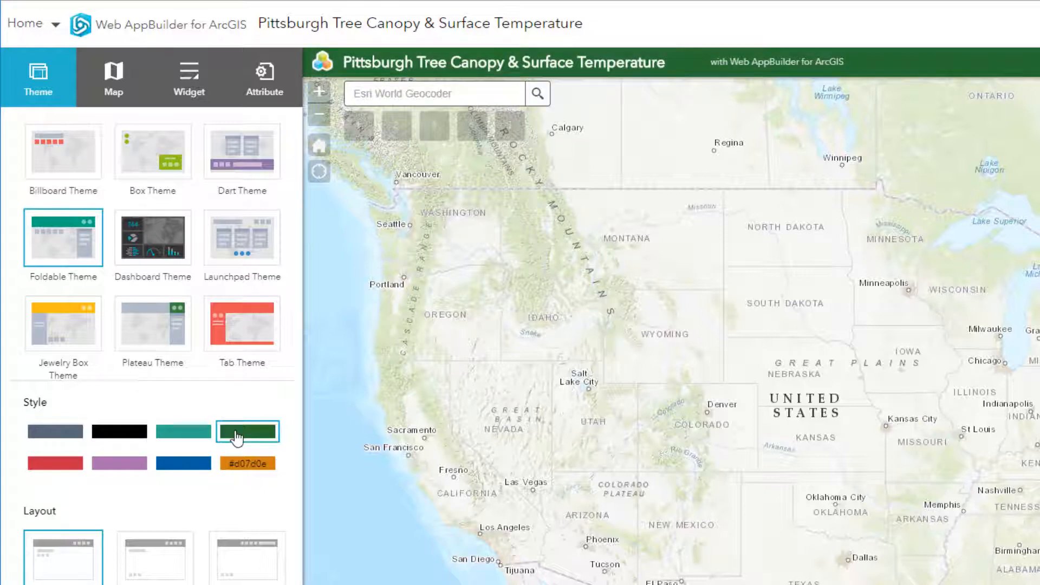
click(114, 89)
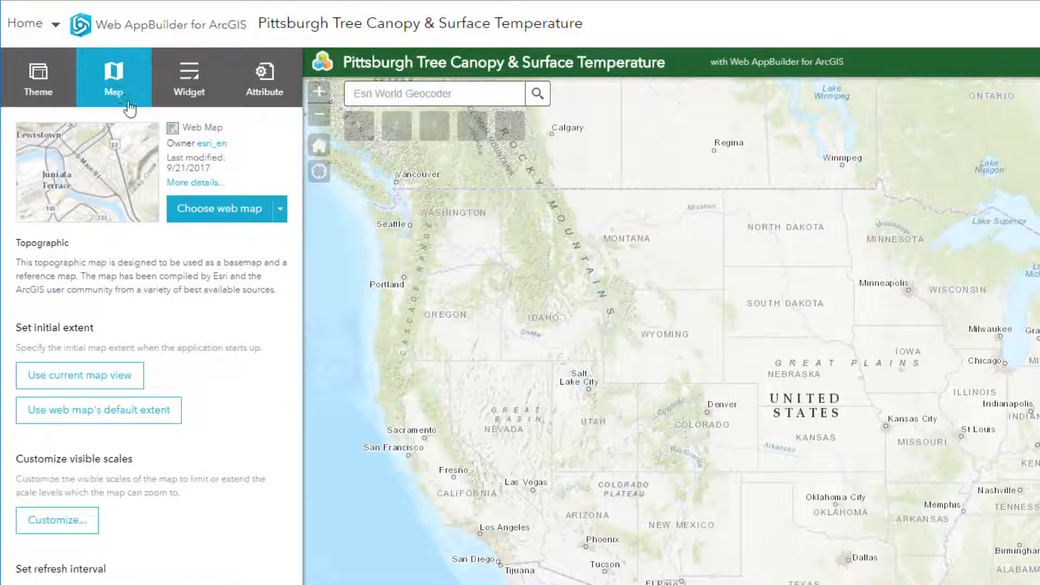
click(280, 211)
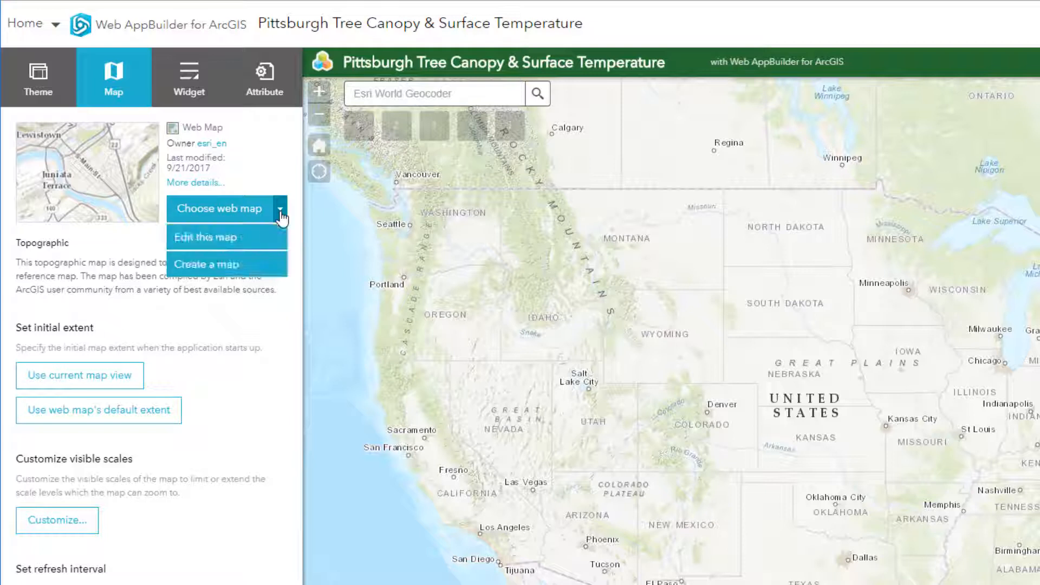
click(250, 212)
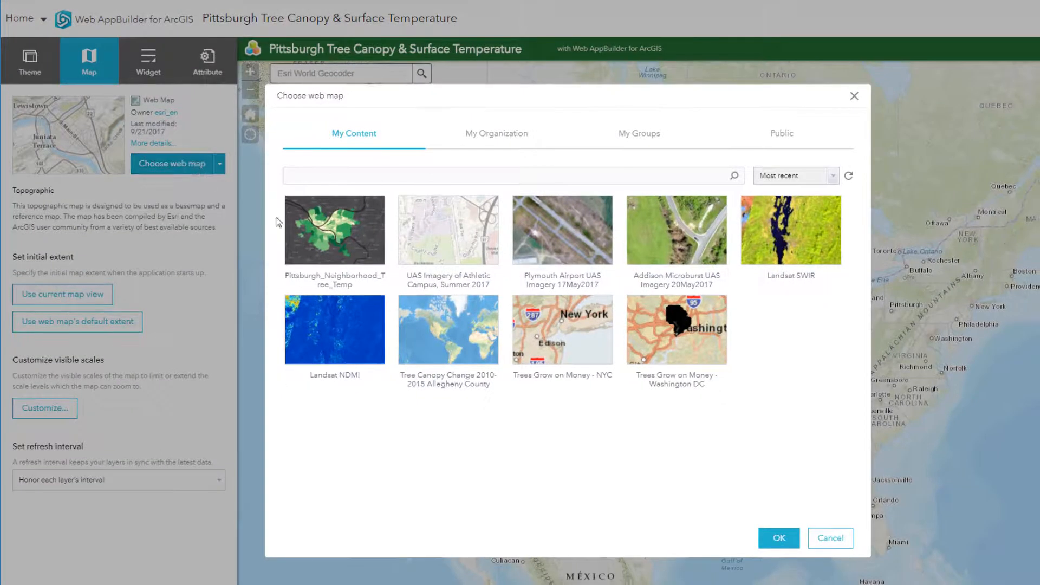
click(326, 233)
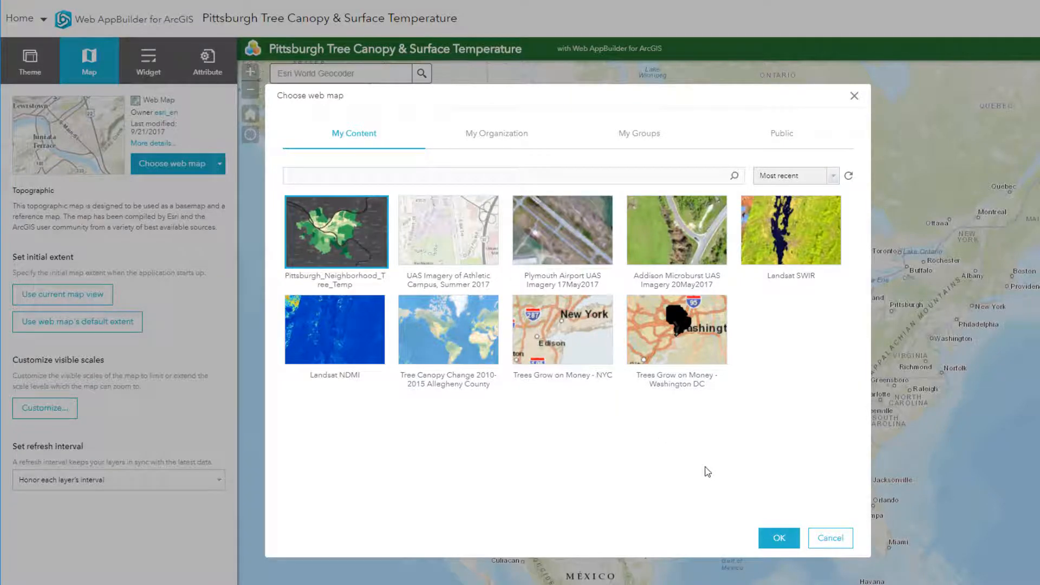
click(779, 538)
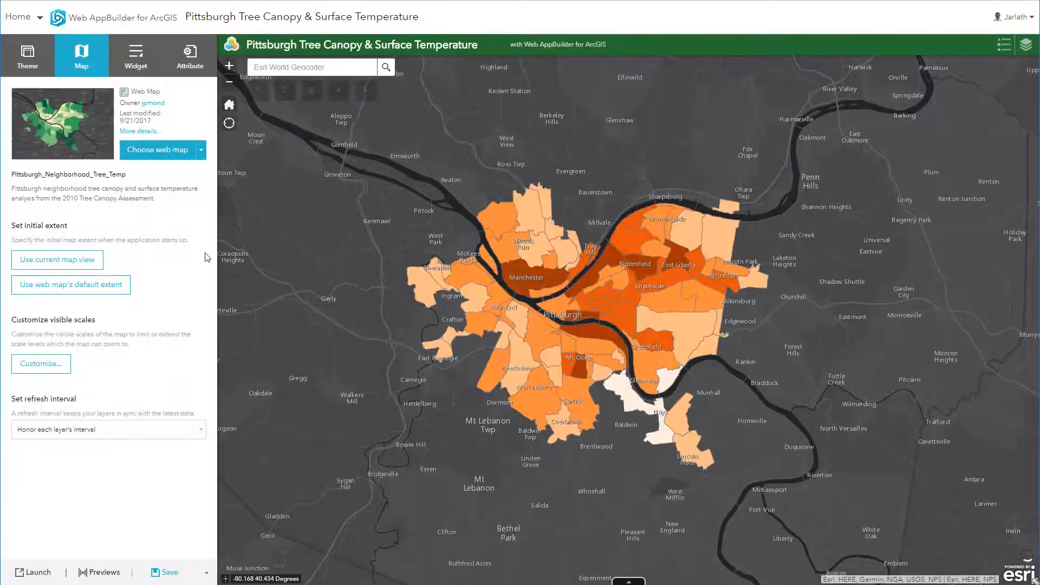
click(162, 575)
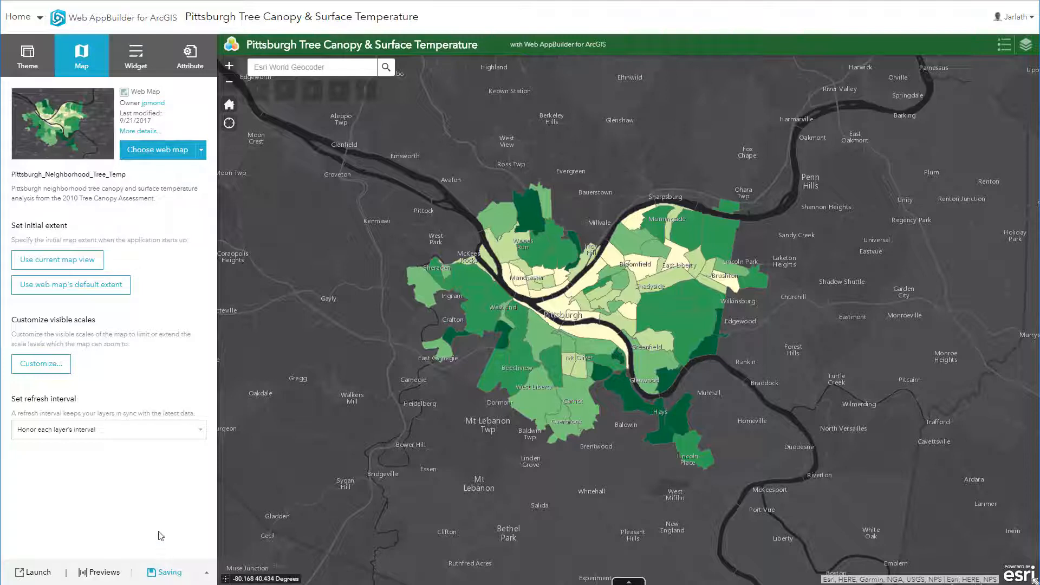
- Add the Basemap Gallery and Swipe widgets to the app's header controller
click(138, 62)
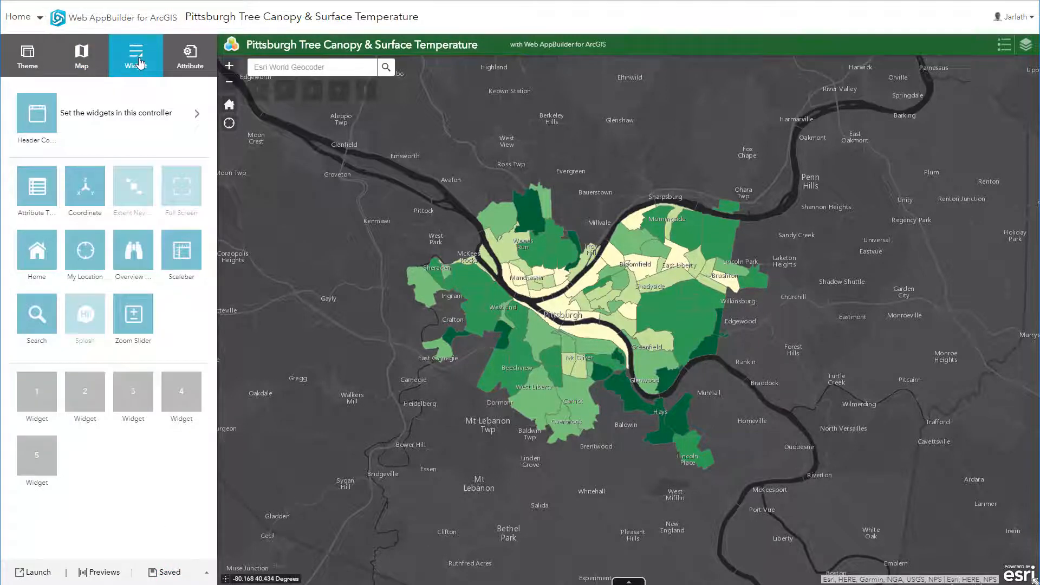
click(196, 115)
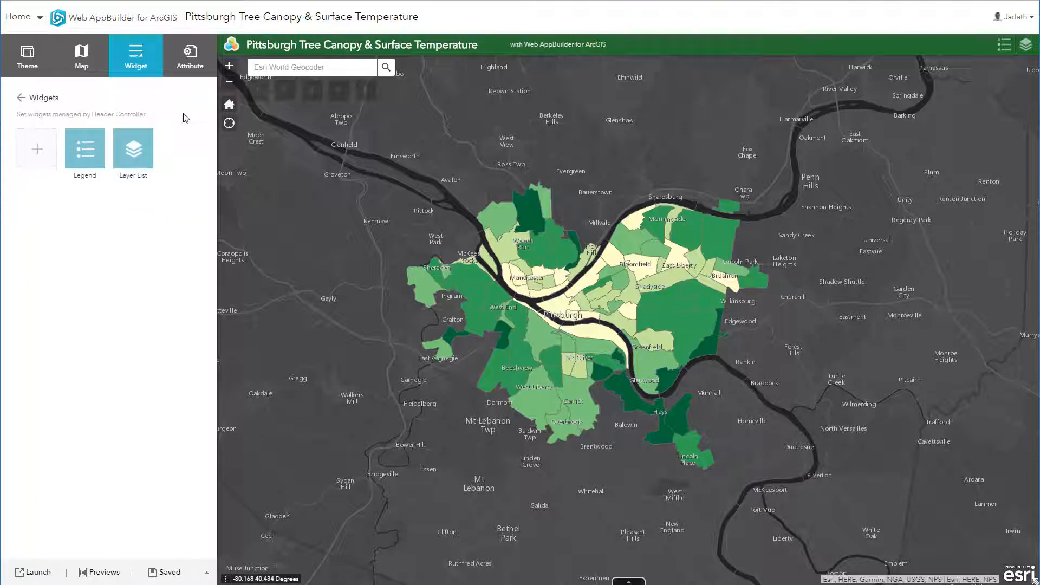
mouse_move(90, 157)
mouse_move(128, 156)
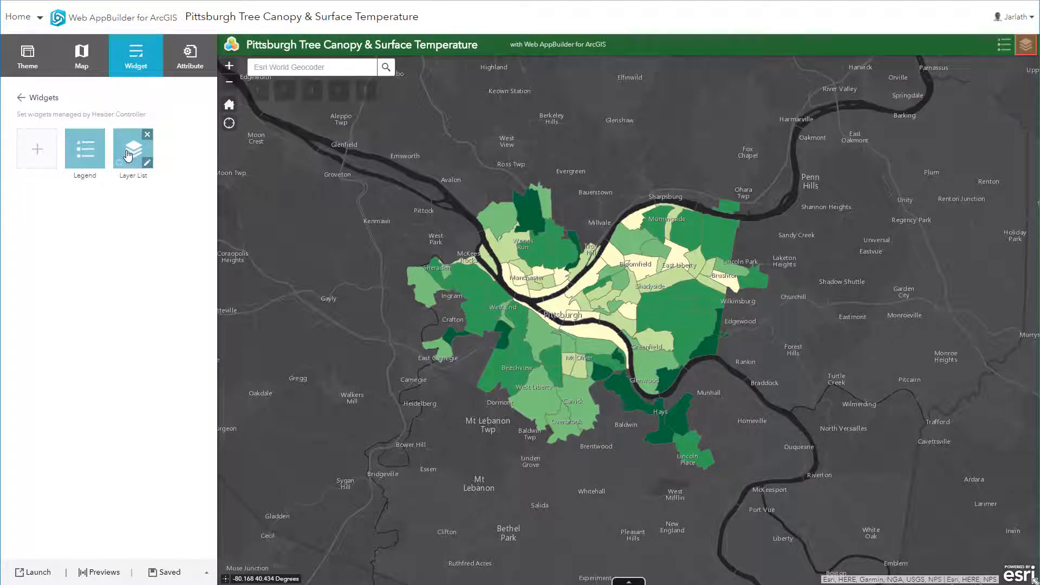
click(40, 151)
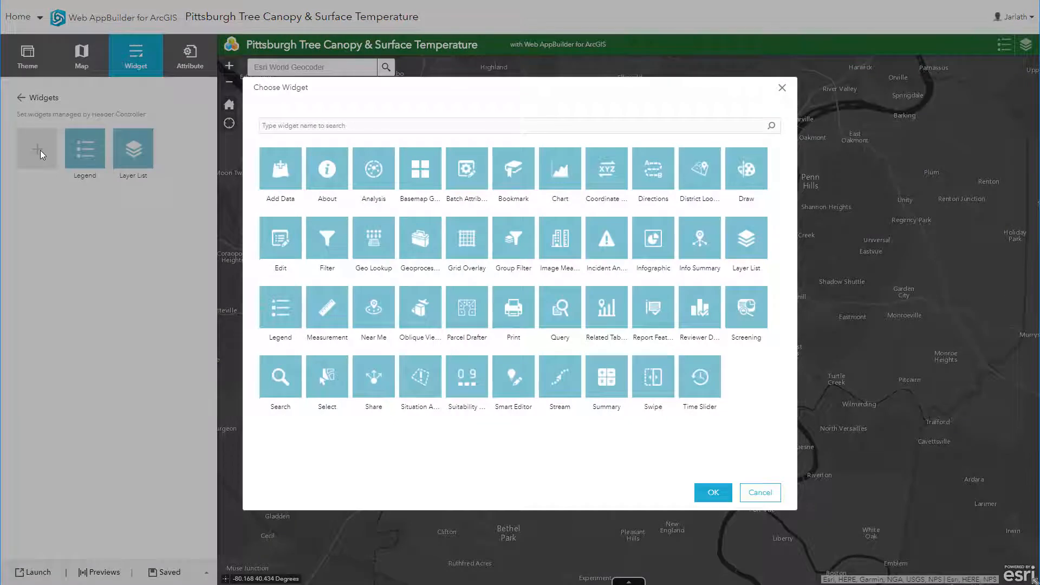
click(418, 174)
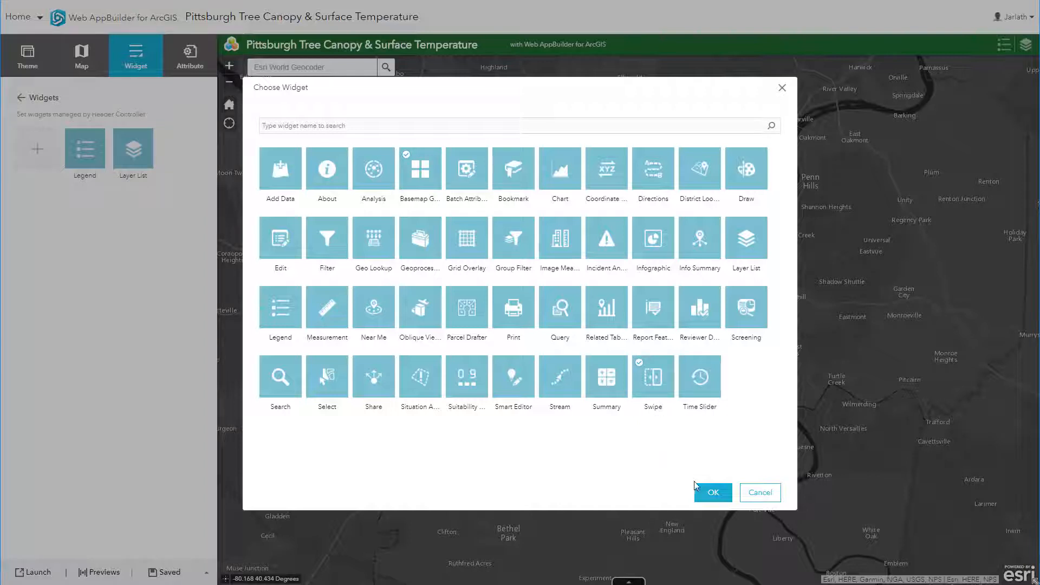
click(712, 493)
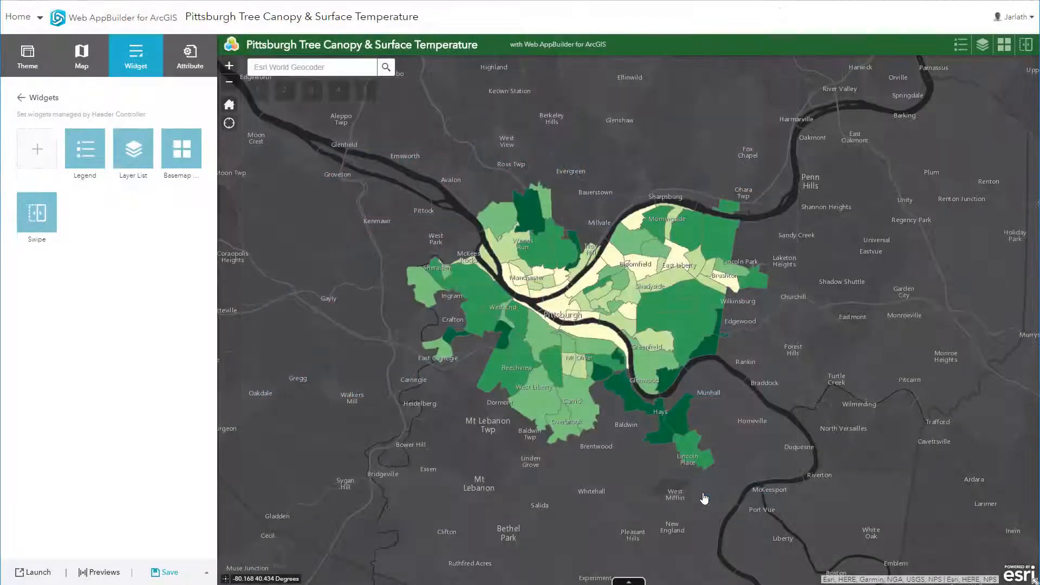
drag(37, 200, 57, 222)
click(49, 103)
- Replace the app's subtitle with "Created by" followed by the author's full name and save the app
click(190, 57)
click(119, 148)
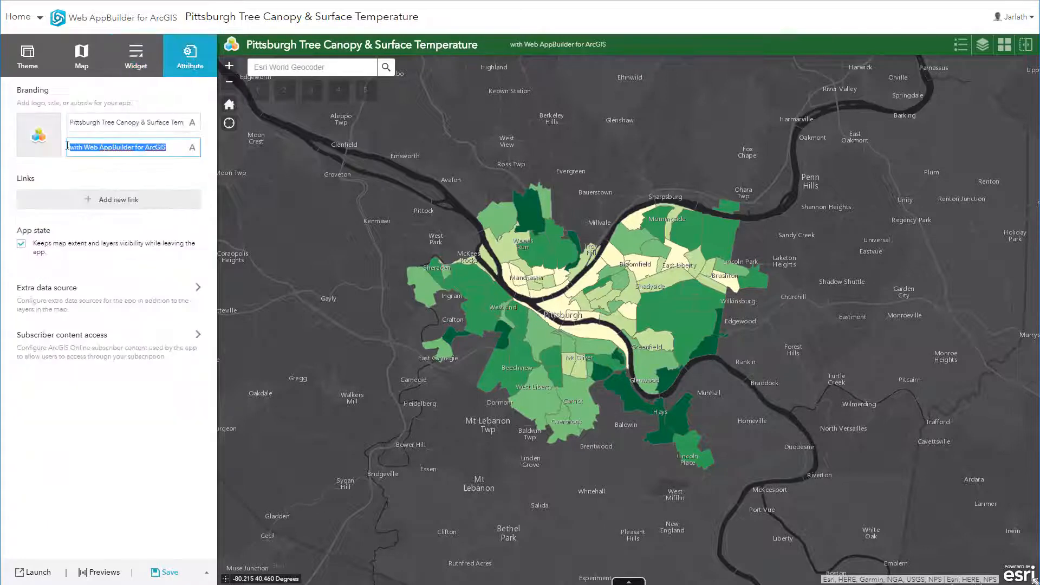
text(Created by Jarlath O'Neil-Dunne)
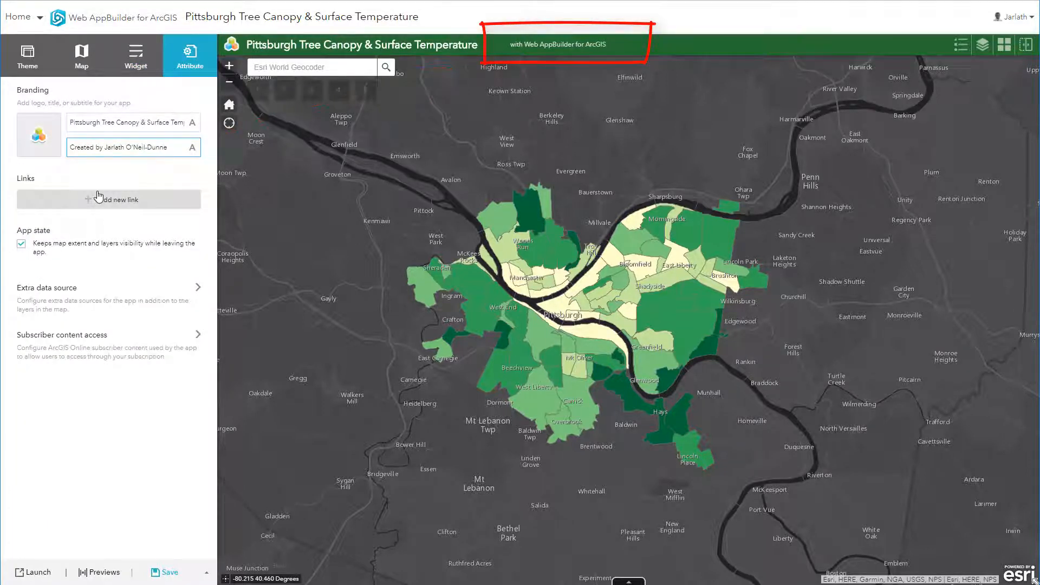
click(164, 573)
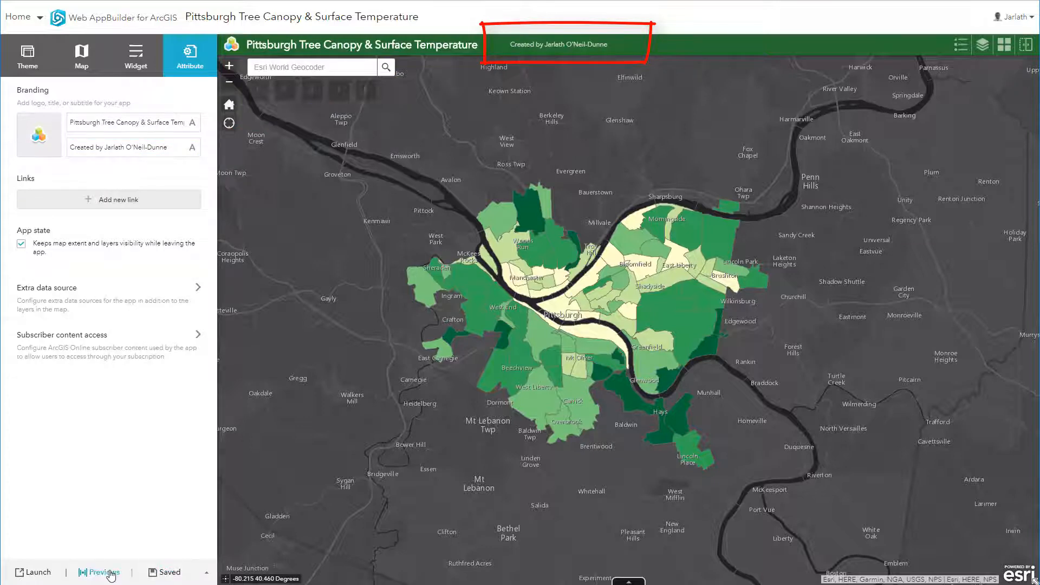
- Preview the app's layout on the Google Nexus 10 and iPad Pro, and return to the configuration
click(104, 572)
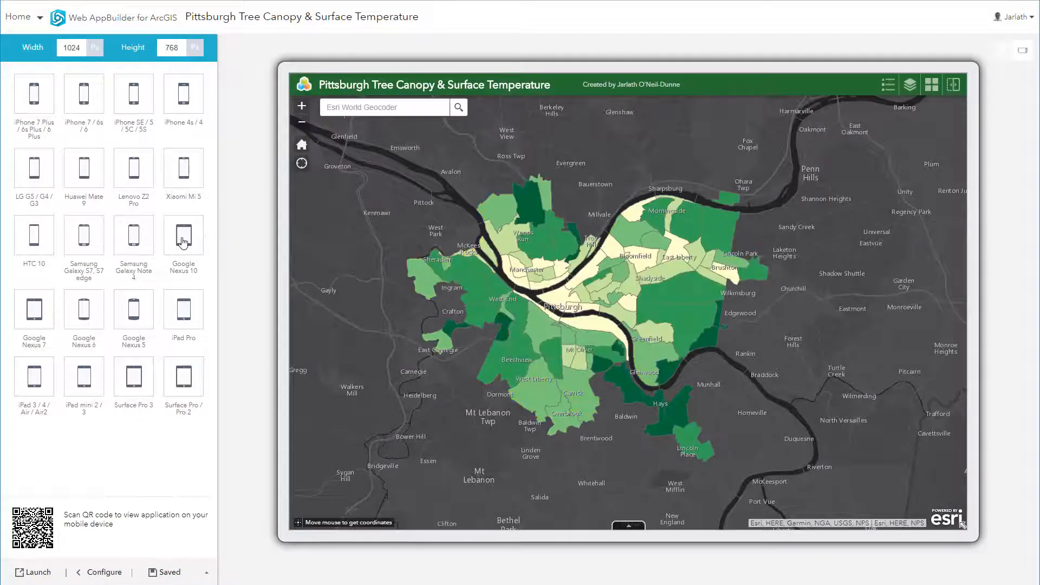
click(183, 242)
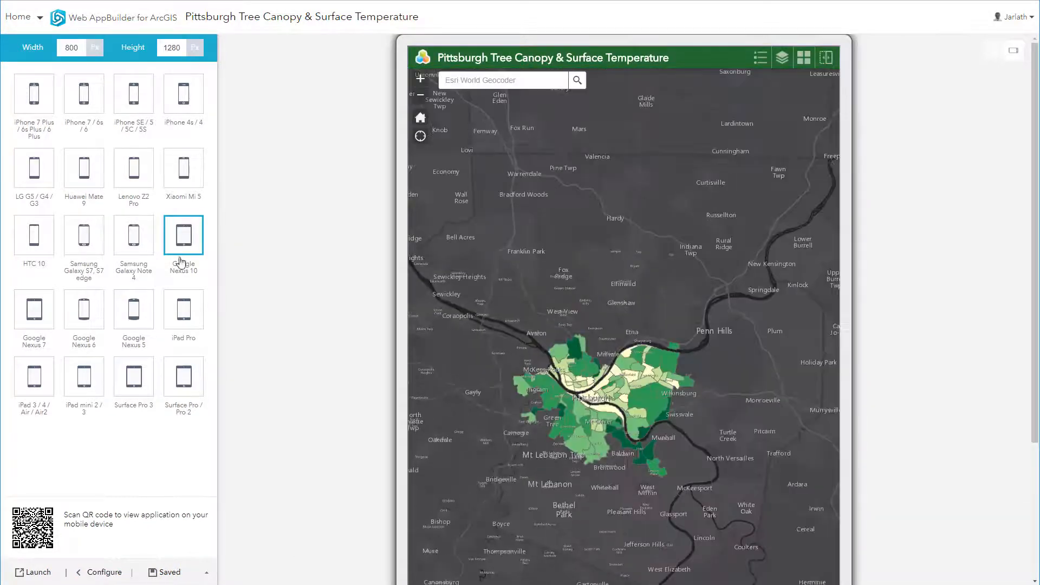
click(189, 313)
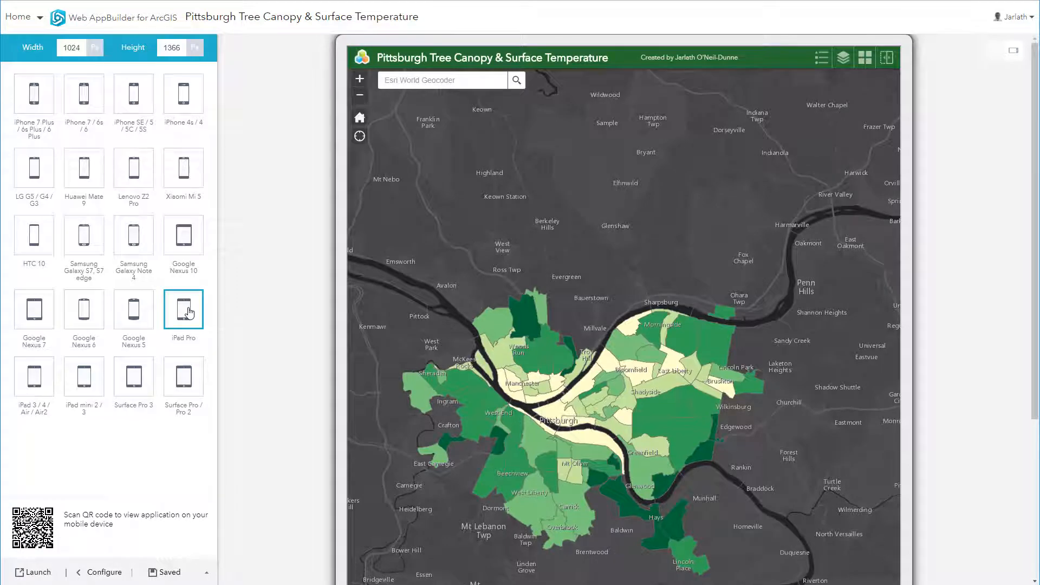
click(115, 569)
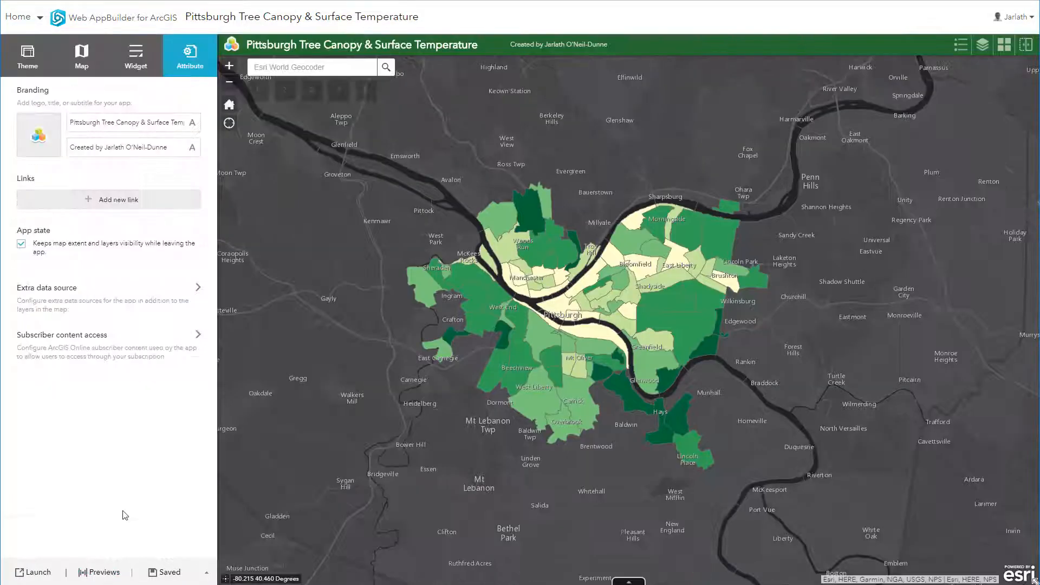
- Launch the app and swipe the Neighborhoods - Tree Canopy layer across the map to compare it with surface temperature
click(49, 573)
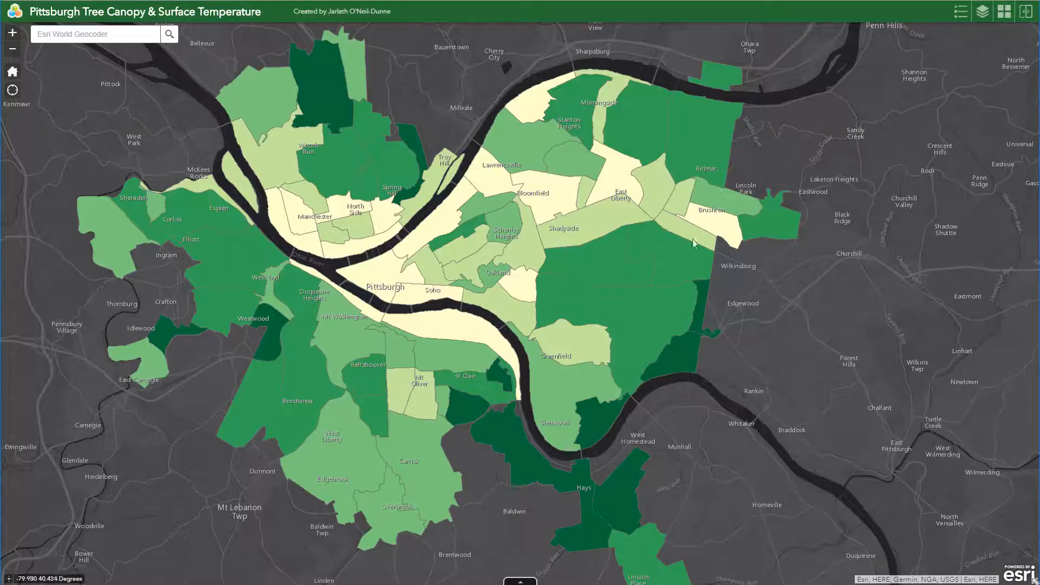
click(1026, 13)
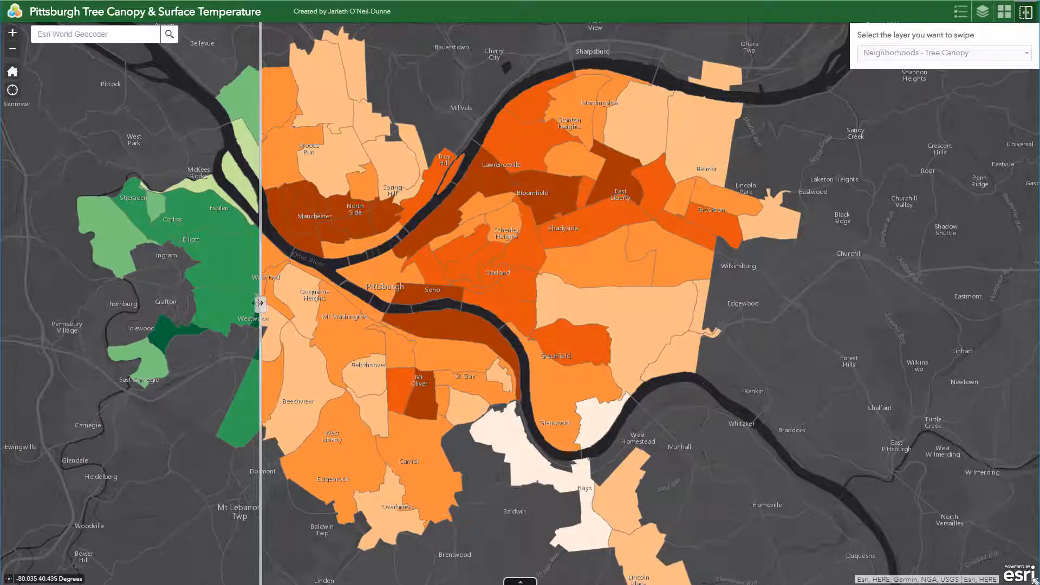
drag(260, 304, 827, 287)
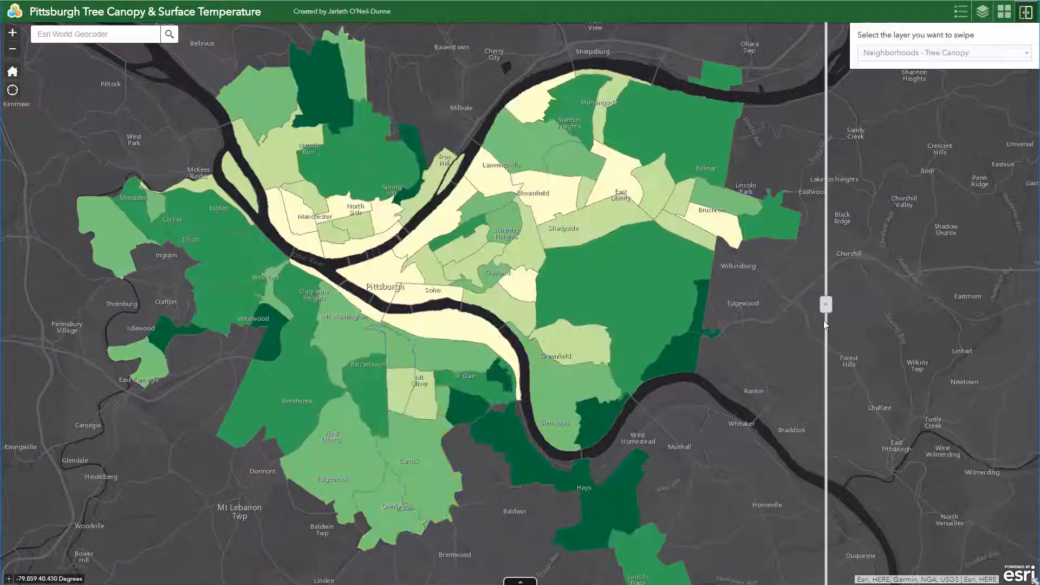
click(1030, 16)
- Test the Basemap Gallery by trying the Light Gray Canvas, Dark Gray Canvas and Imagery basemaps, and return to Dark Gray Canvas
click(1004, 11)
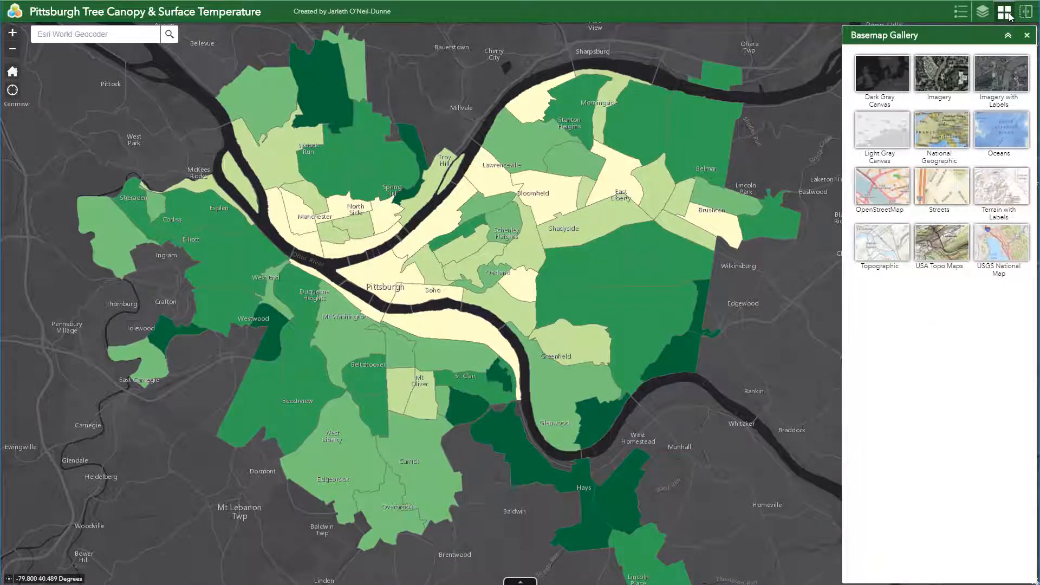
click(882, 130)
click(882, 75)
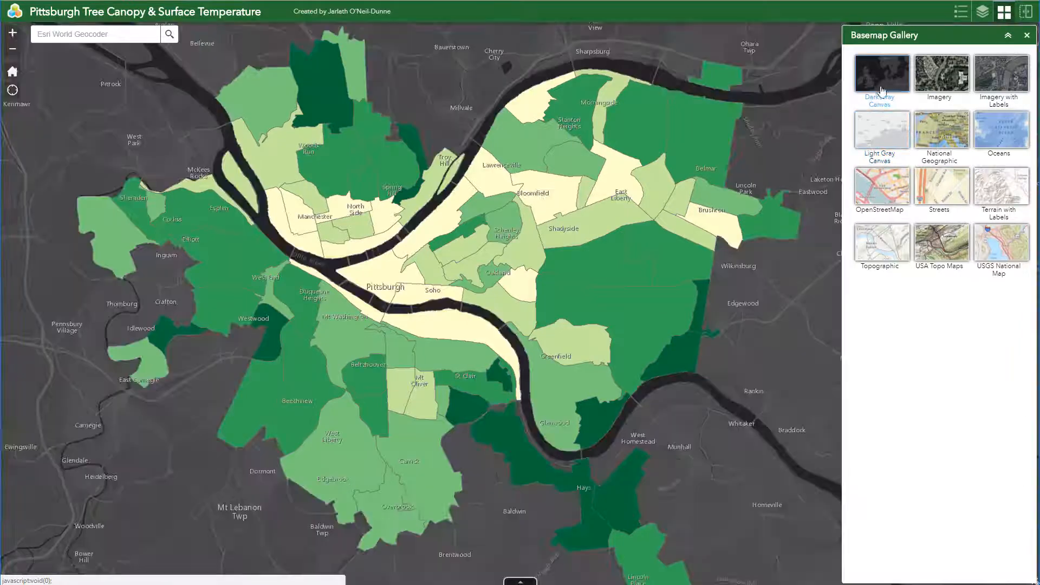
click(942, 79)
click(883, 76)
- Expand the Tree Canopy and Surface Temperature layers in the layer list, toggle their visibility off and on, and check the map legend
click(982, 12)
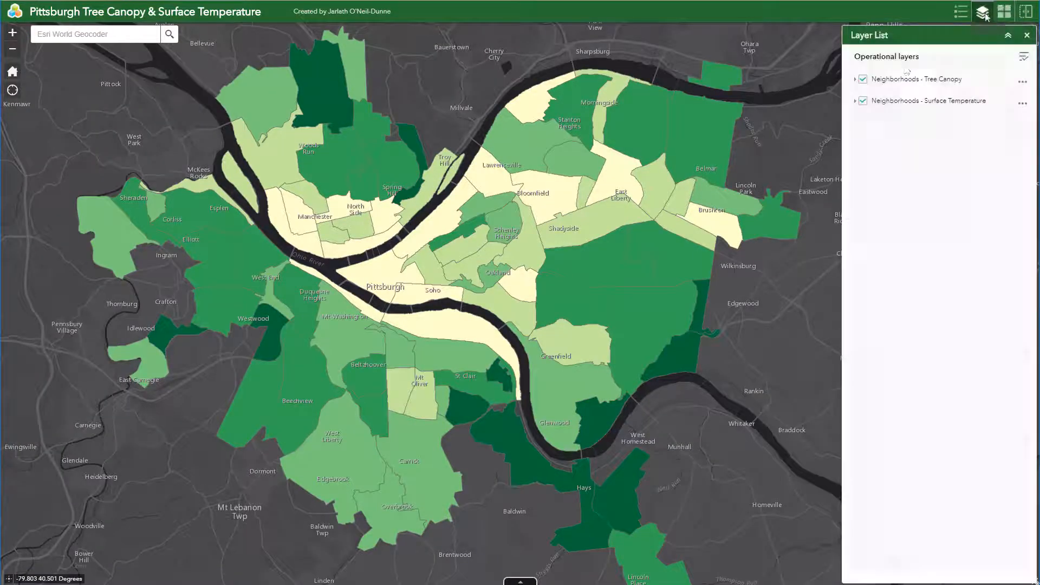
click(856, 80)
click(855, 195)
click(863, 81)
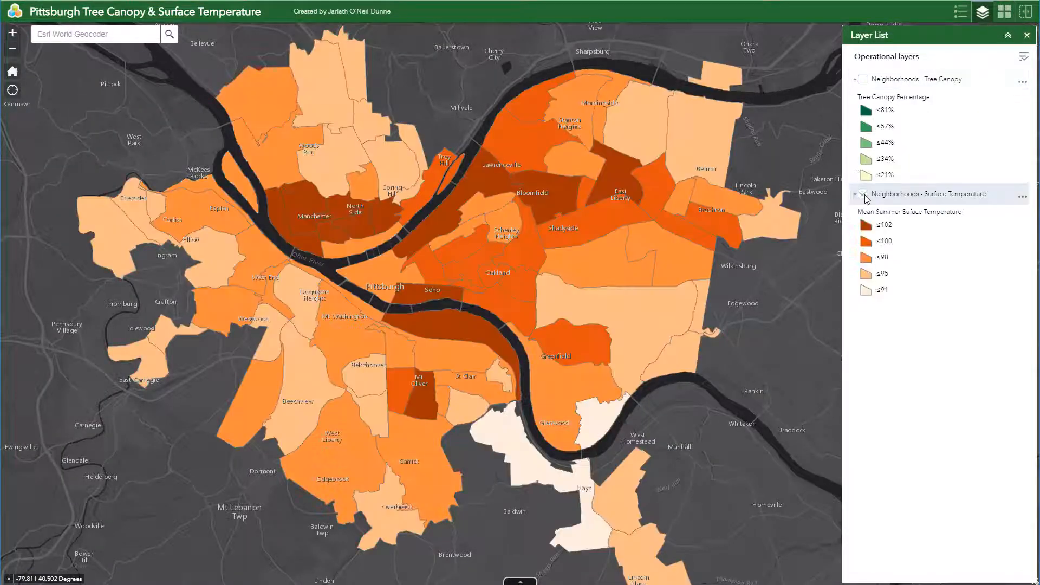
click(865, 196)
click(864, 196)
click(863, 79)
click(961, 11)
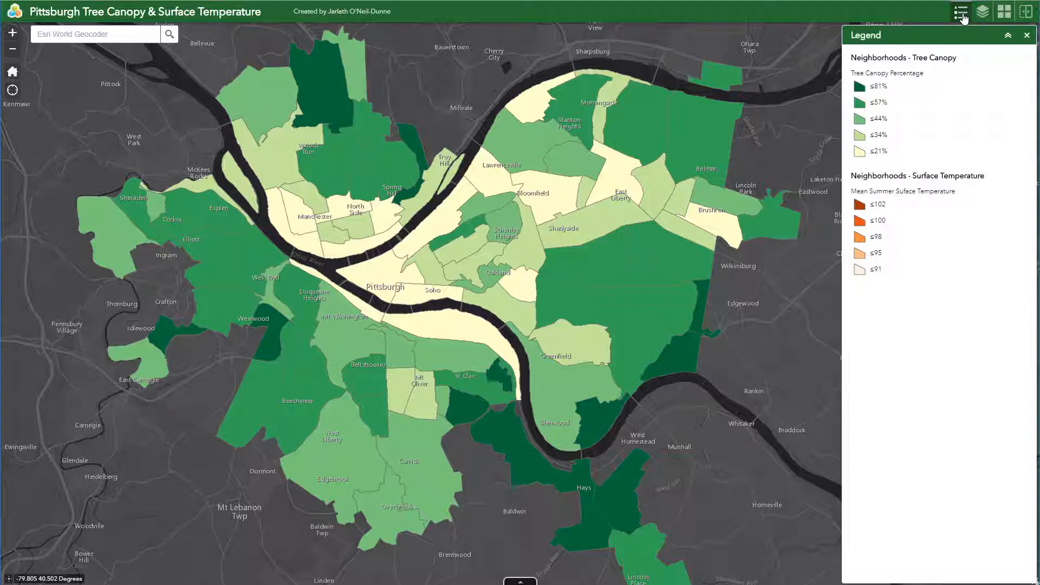
click(962, 16)
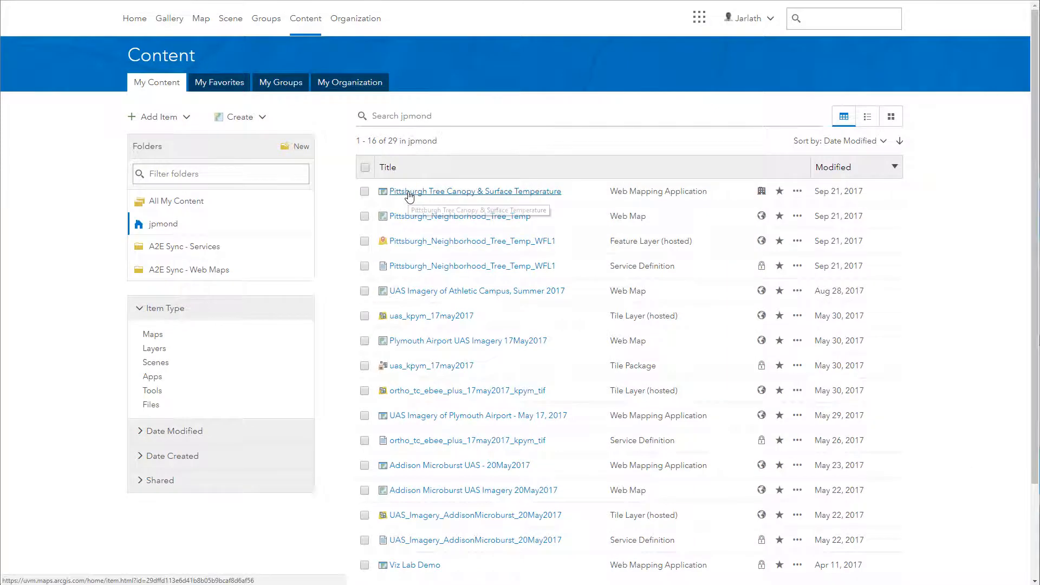
- Open the Pittsburgh Tree Canopy & Surface Temperature application item and share it with Everyone (public) and the NR 243 Fall 2017 and SAL groups
click(410, 192)
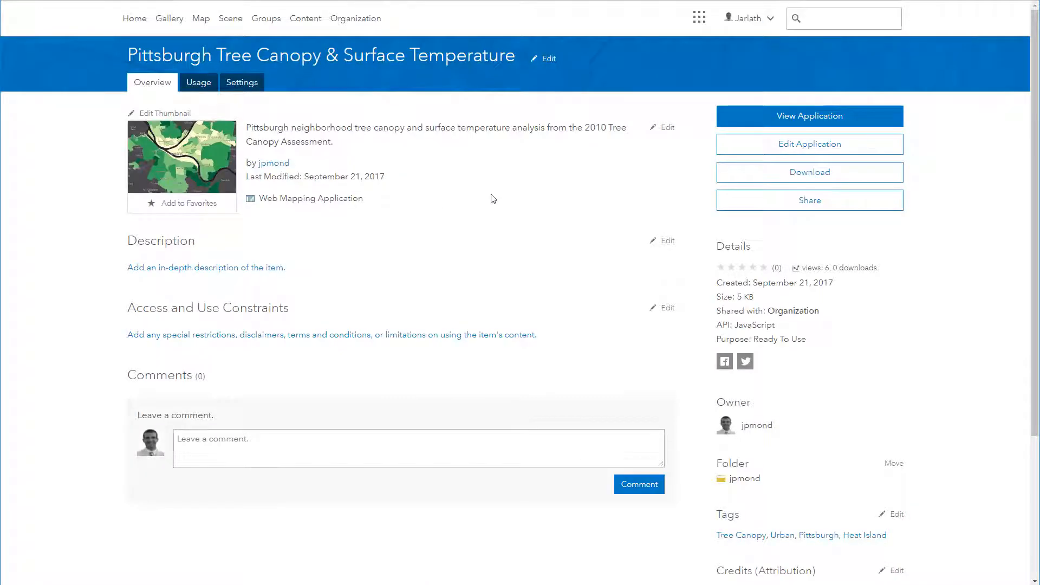
click(746, 209)
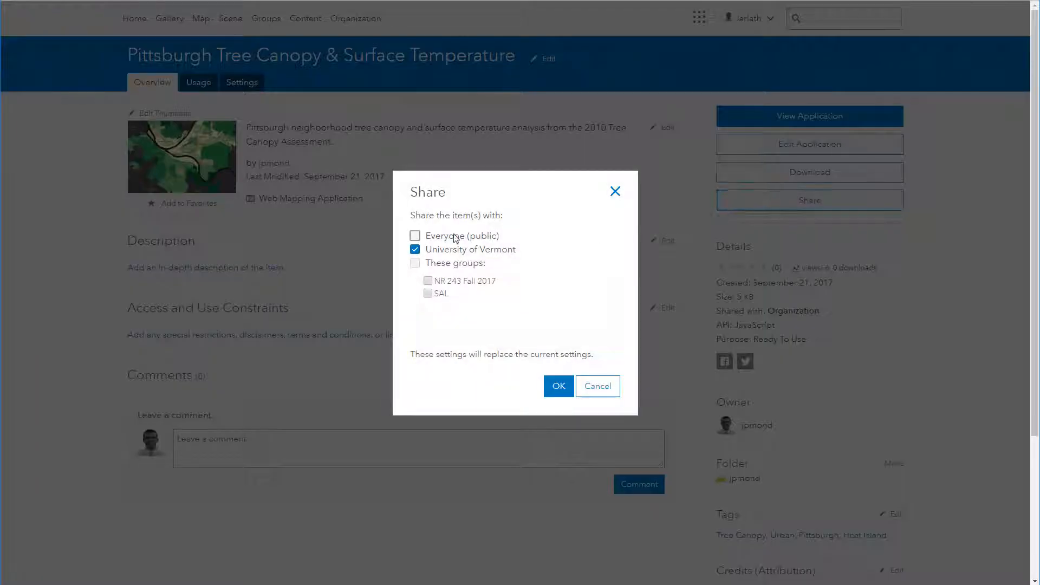
click(415, 236)
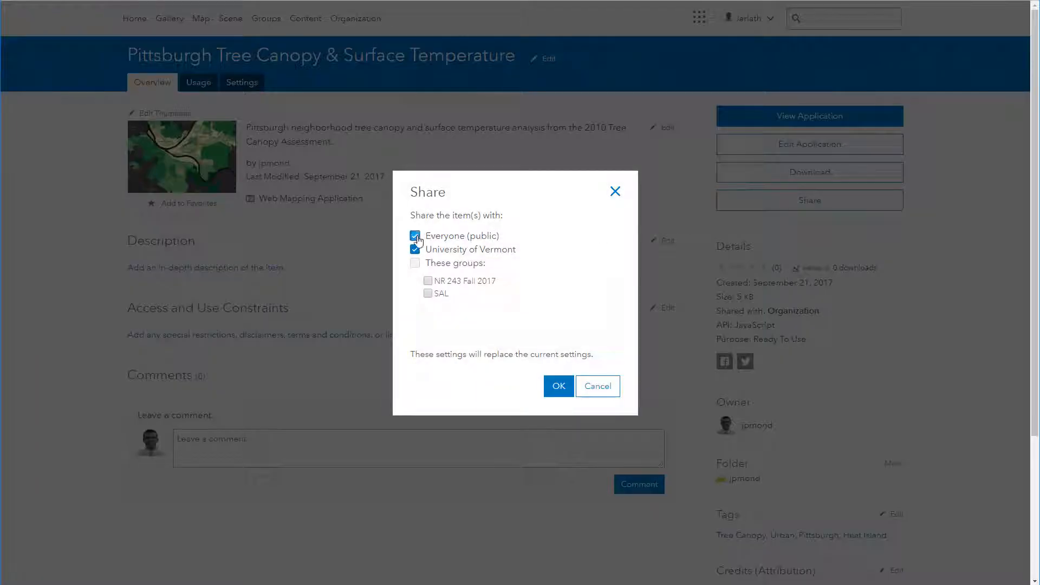
click(415, 264)
click(428, 281)
click(427, 294)
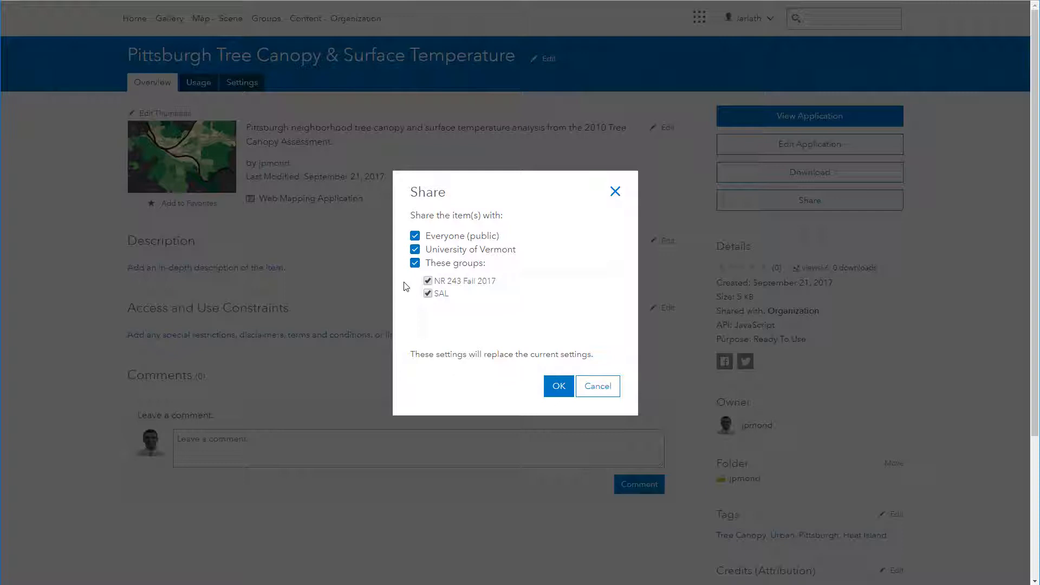
click(554, 388)
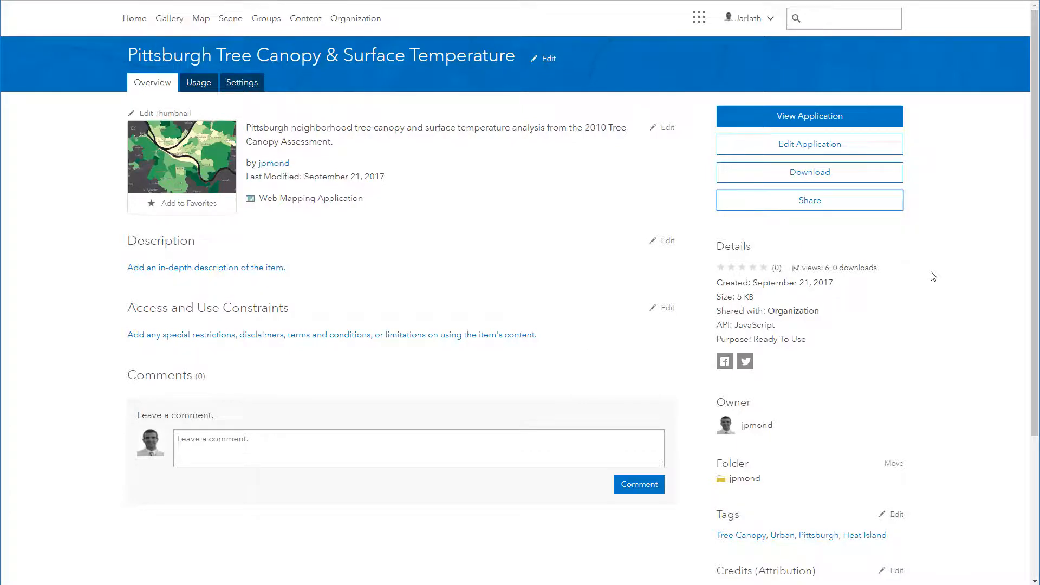
- Copy the web mapping application's URL from its item details page
scroll(929, 307, down, 4)
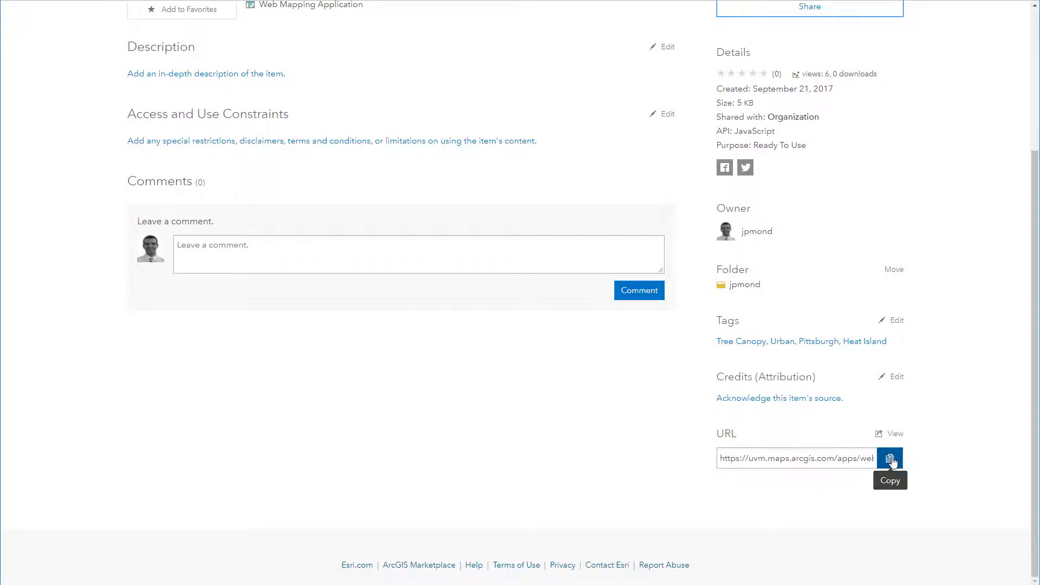
click(890, 460)
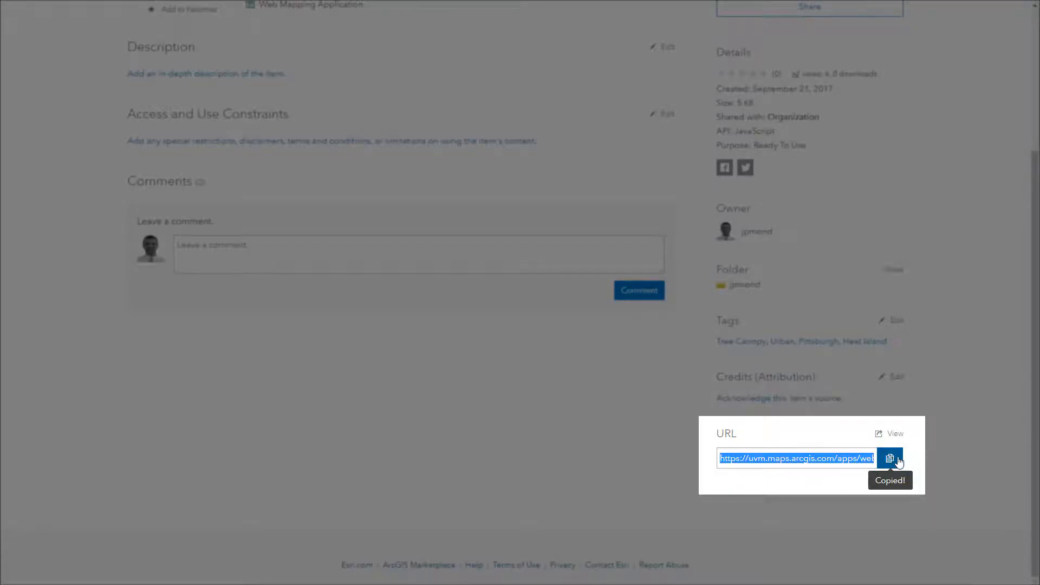